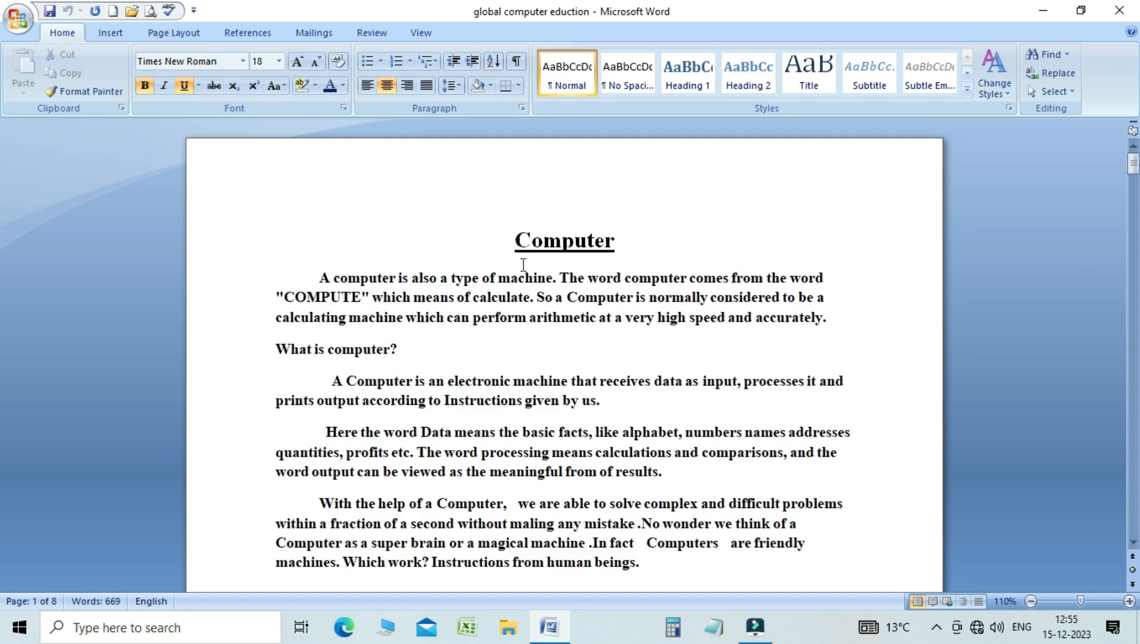
Start creating a Quick Parts building block from the whole paragraph directly under the Computer title
{"action": "left_click", "coordinate": [371, 297], "text": "shift"}
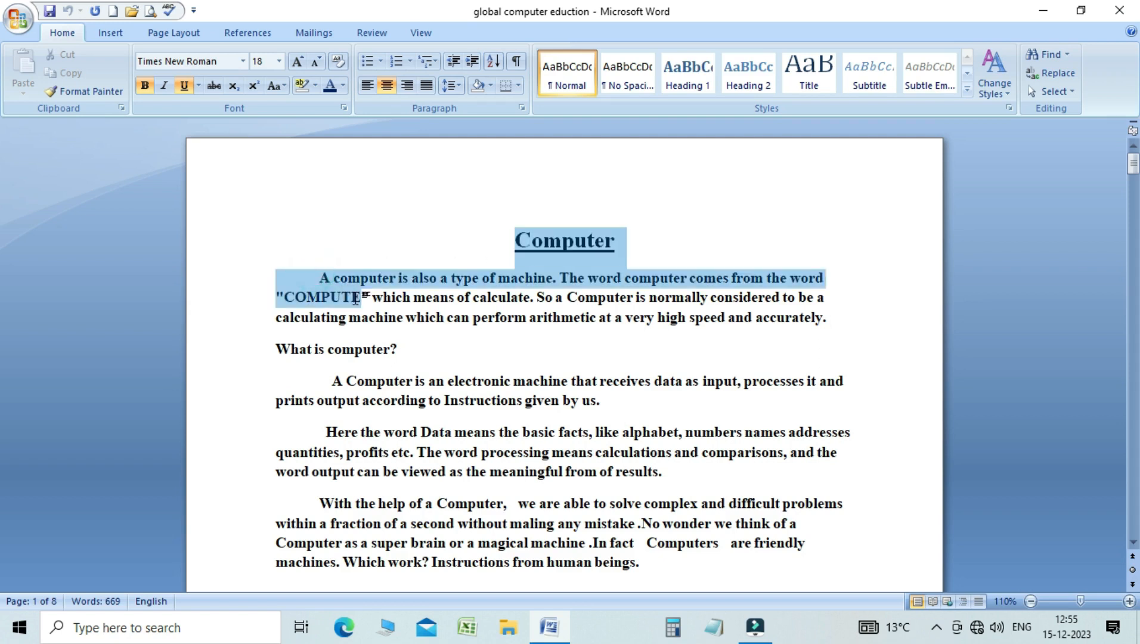
{"action": "left_click", "coordinate": [667, 337]}
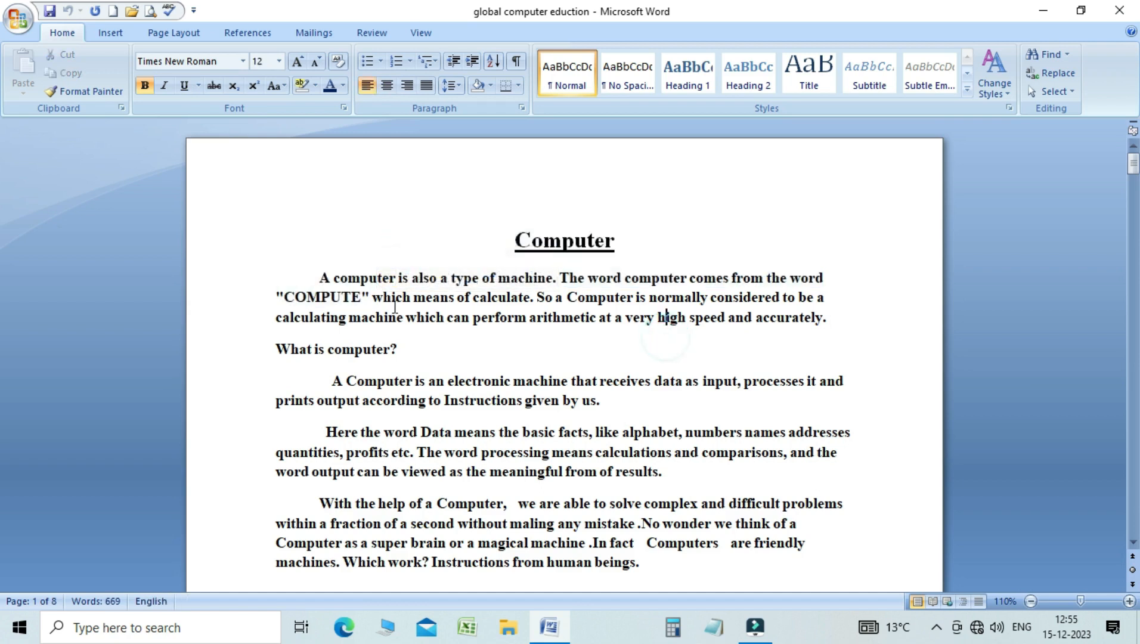
{"action": "left_click_drag", "start_coordinate": [319, 278], "coordinate": [831, 337]}
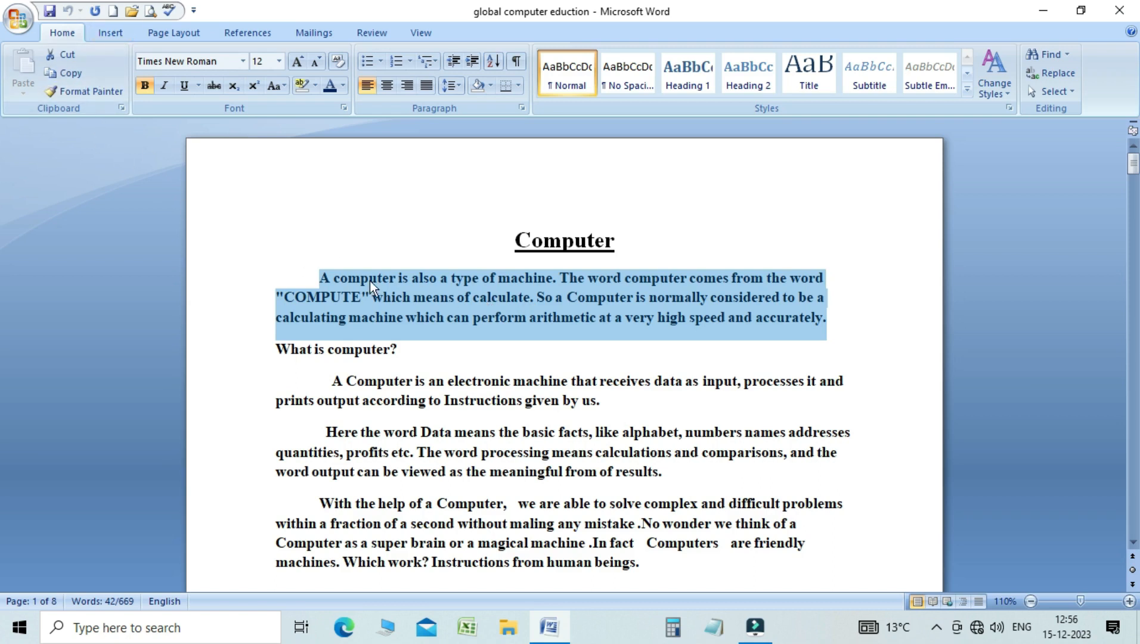
{"action": "left_click", "coordinate": [117, 37]}
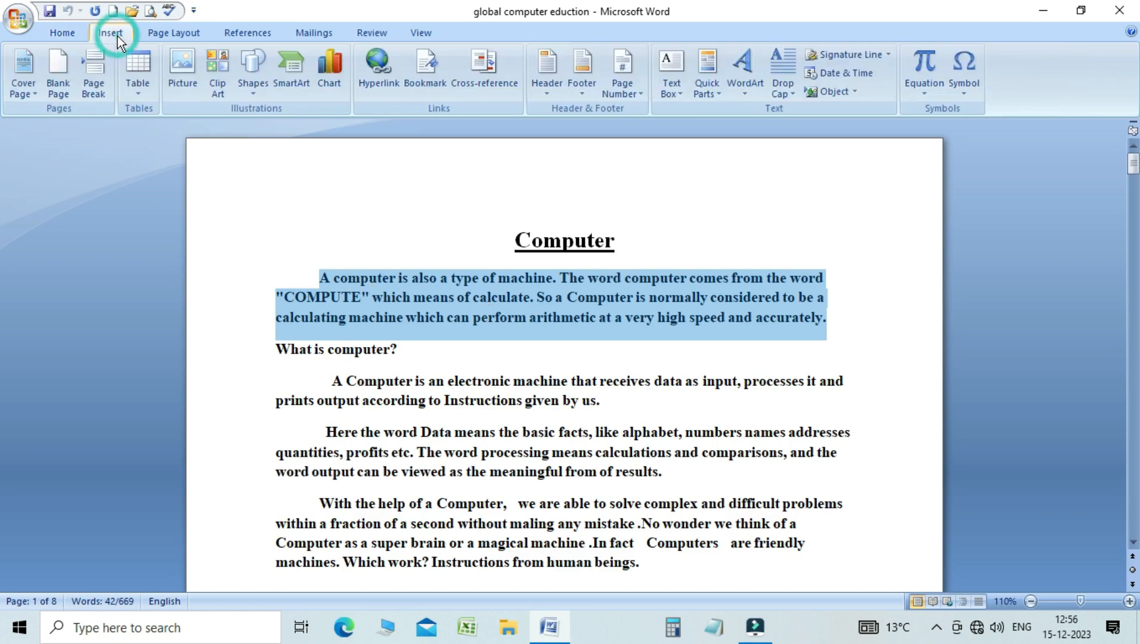
{"action": "left_click", "coordinate": [717, 92]}
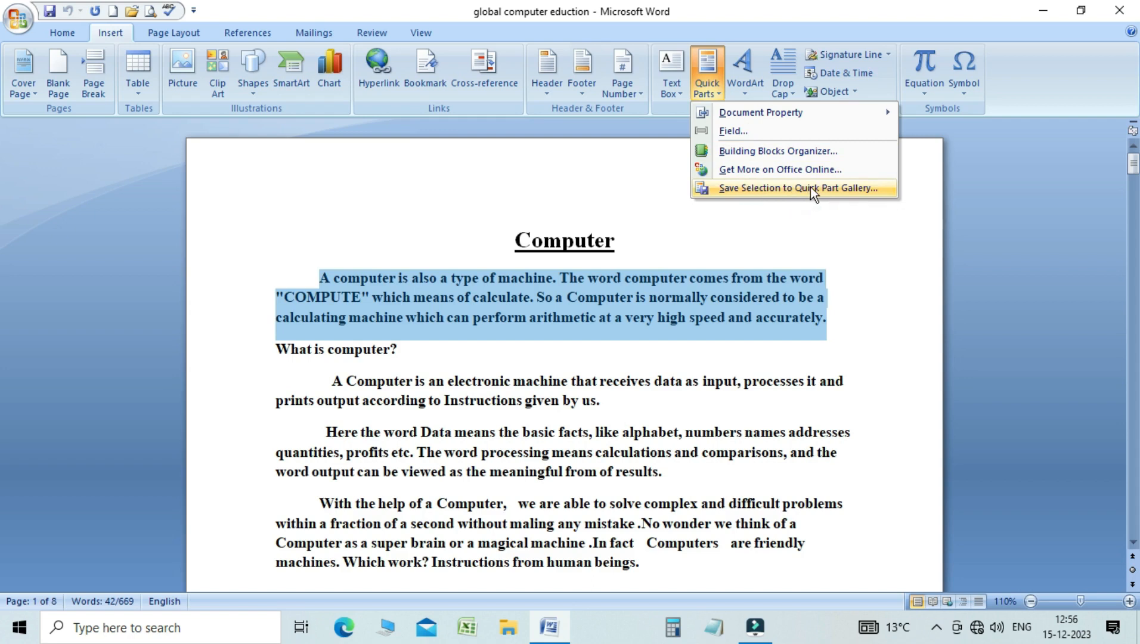
{"action": "left_click", "coordinate": [795, 187]}
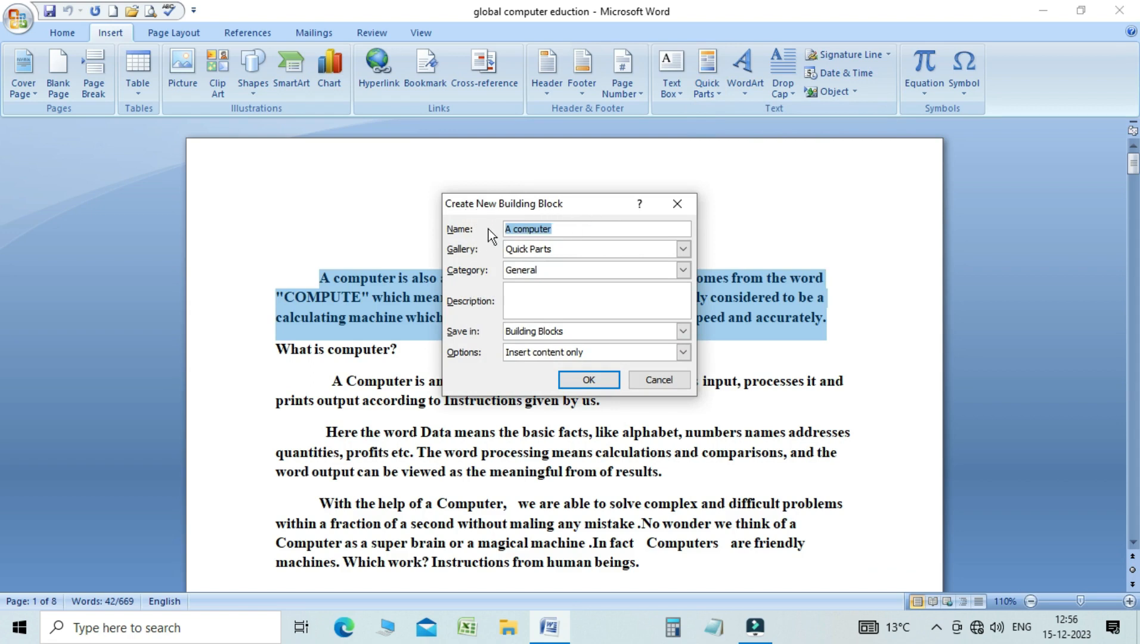
Clear the suggested name of the new building block
{"action": "left_click", "coordinate": [562, 230]}
{"action": "key", "text": "BackSpace"}
{"action": "key", "text": "BackSpace"}
{"action": "key", "text": "BackSpace"}
{"action": "key", "text": "BackSpace"}
{"action": "key", "text": "BackSpace"}
{"action": "key", "text": "BackSpace"}
{"action": "key", "text": "BackSpace"}
{"action": "key", "text": "BackSpace"}
{"action": "key", "text": "BackSpace"}
{"action": "key", "text": "BackSpace"}
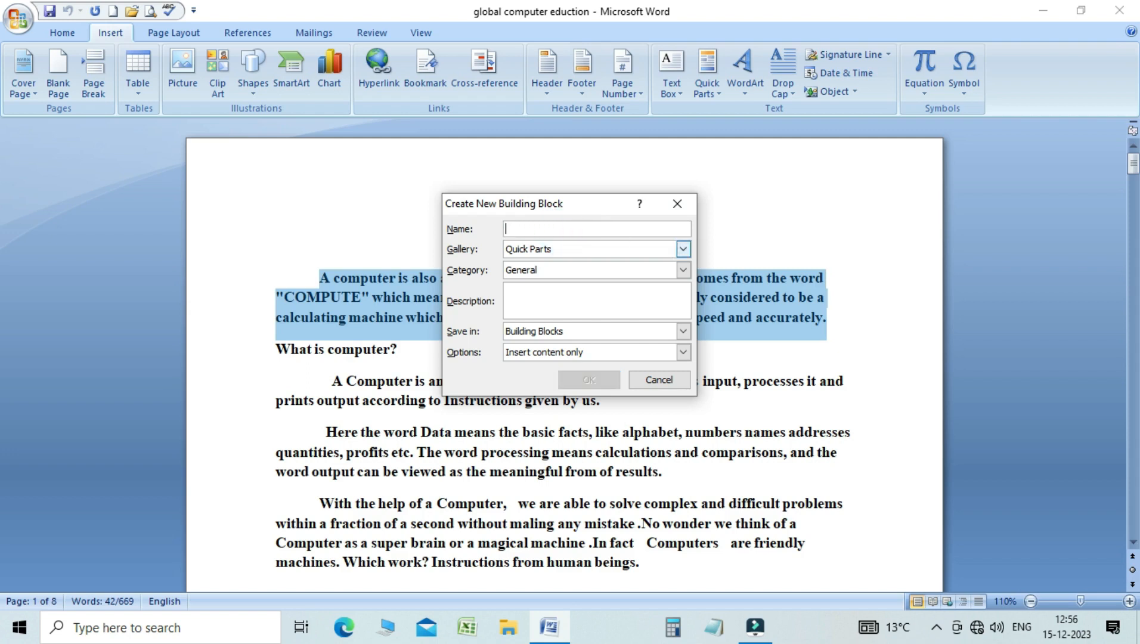
{"action": "type", "text": "comp"}
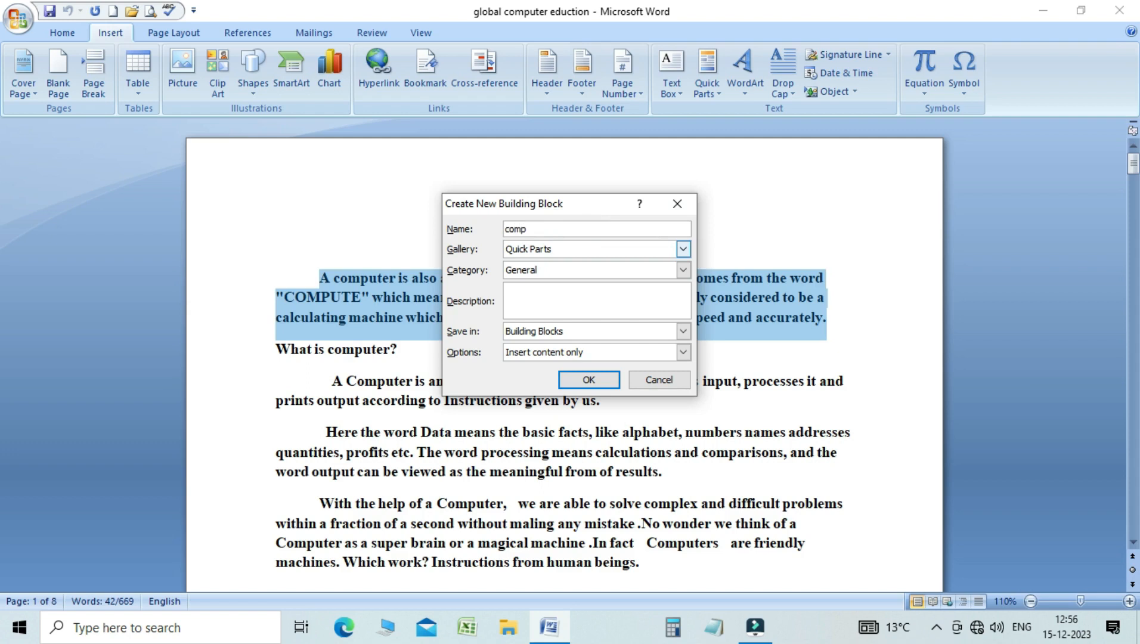
{"action": "key", "text": "BackSpace"}
{"action": "key", "text": "BackSpace"}
{"action": "key", "text": "BackSpace"}
{"action": "key", "text": "BackSpace"}
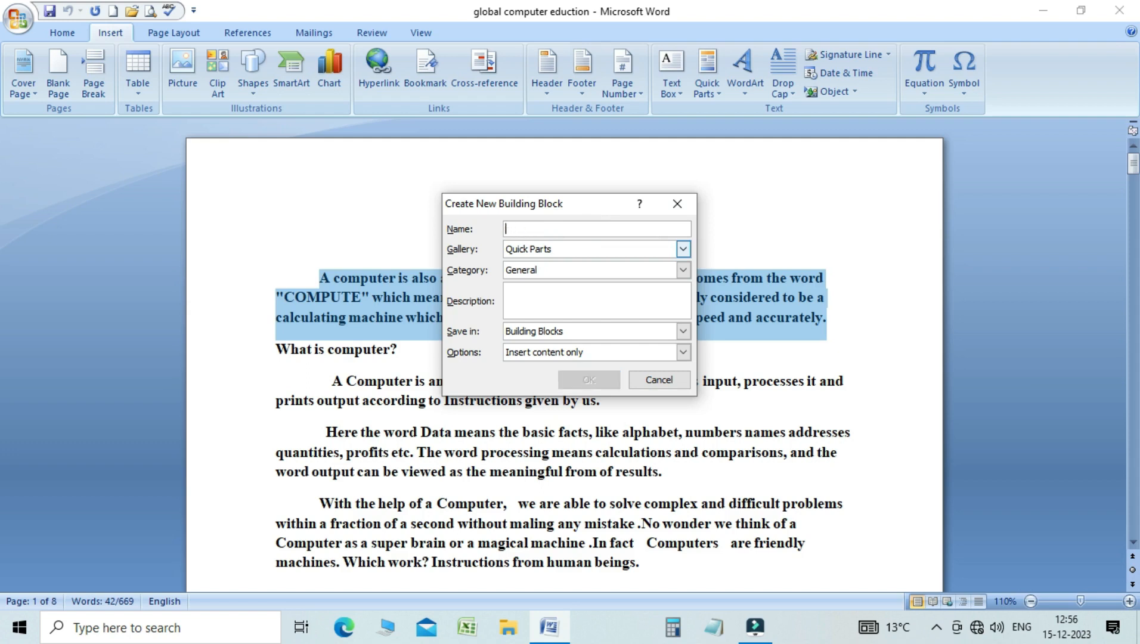
Name the building block COMP and assign it to the AutoText gallery in the COMPUTER category
{"action": "type", "text": "COMP"}
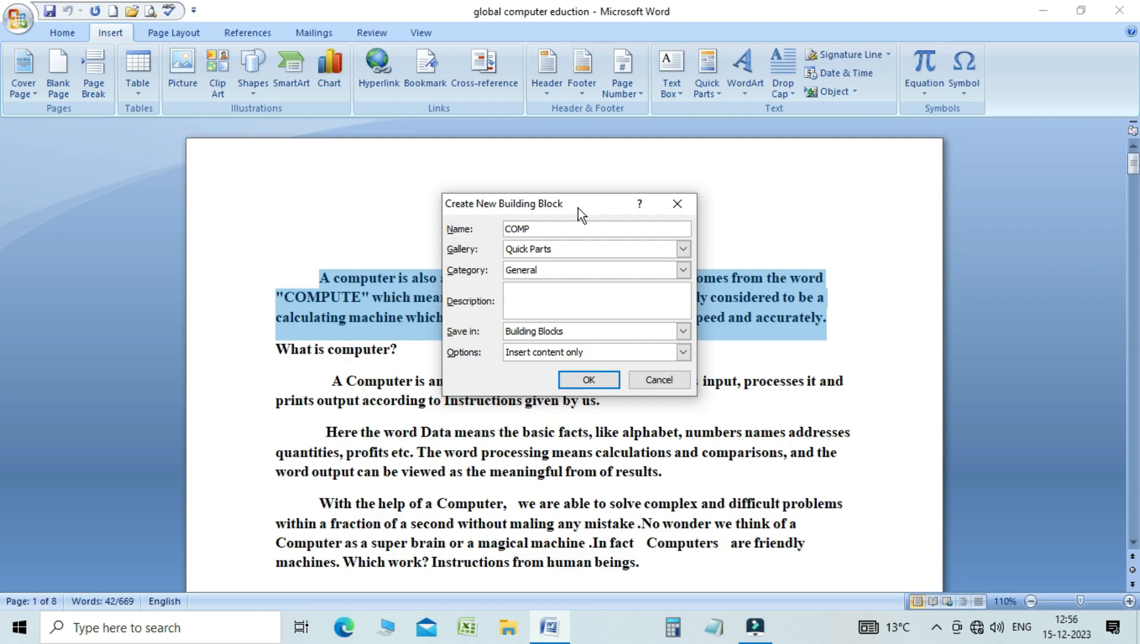
{"action": "left_click", "coordinate": [525, 252]}
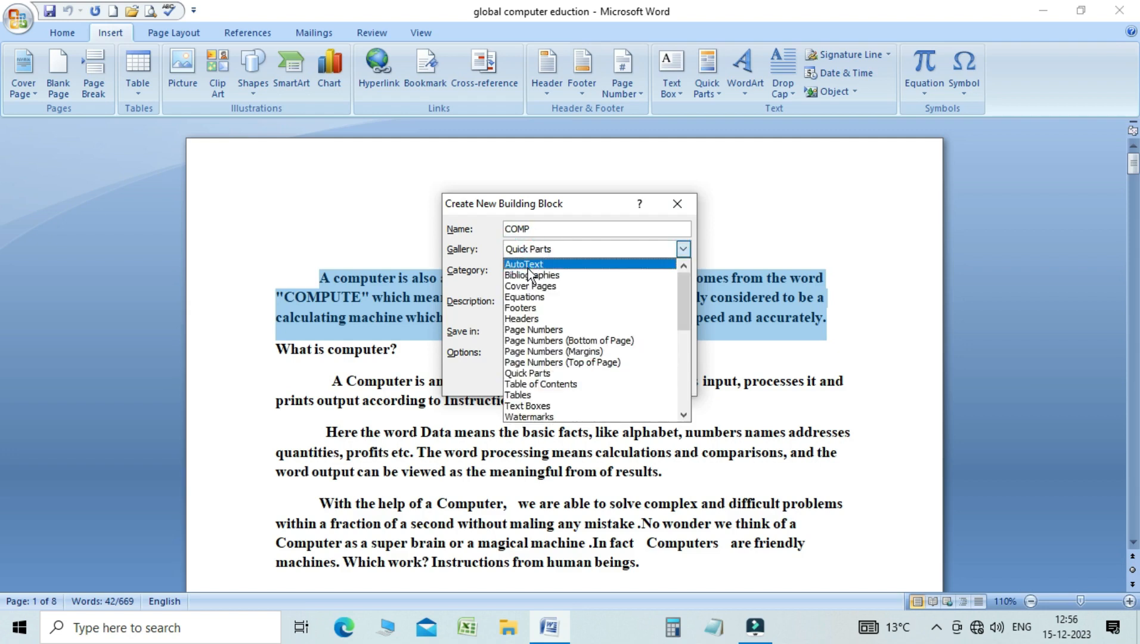
{"action": "left_click", "coordinate": [528, 267]}
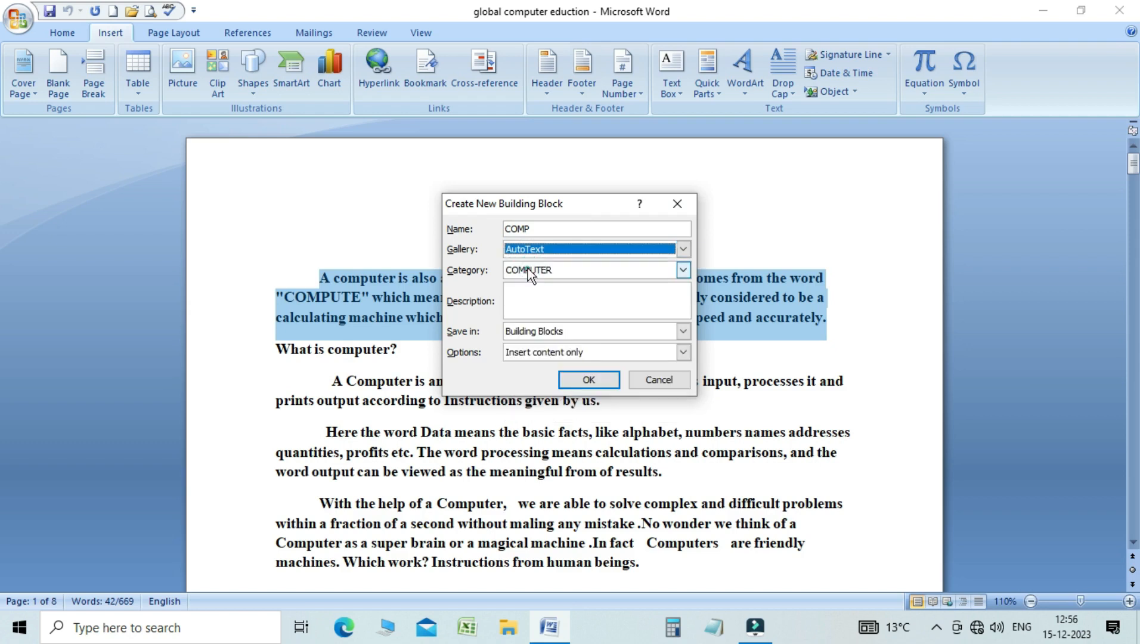
{"action": "left_click", "coordinate": [527, 268]}
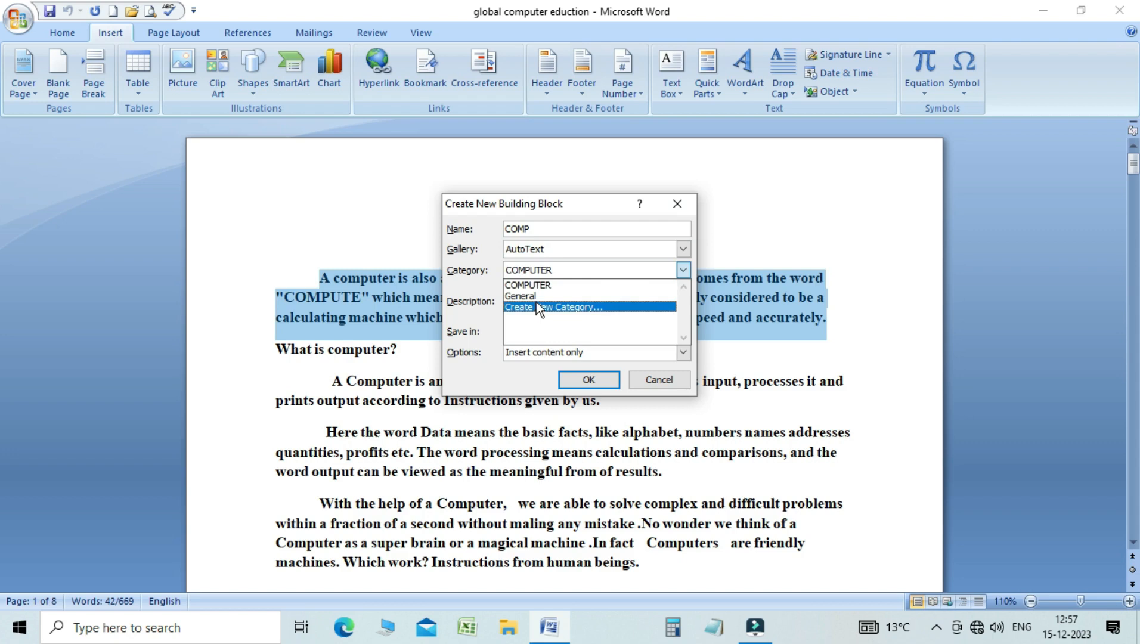
{"action": "left_click", "coordinate": [536, 284]}
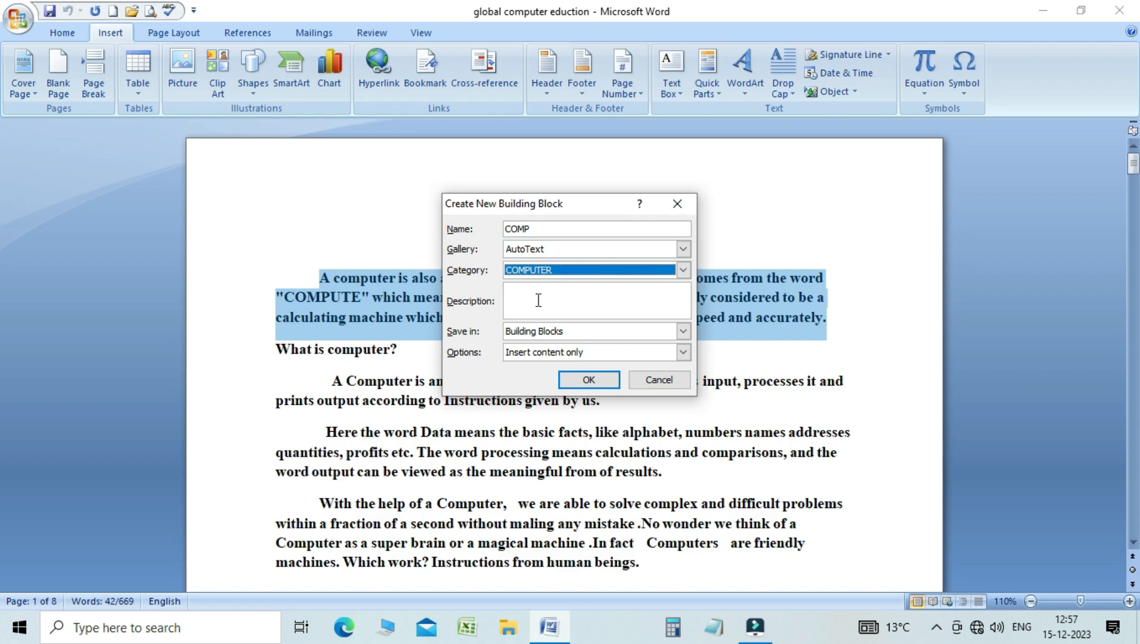
Describe the building block as DEFINATION and save it in the Normal template
{"action": "left_click", "coordinate": [538, 299]}
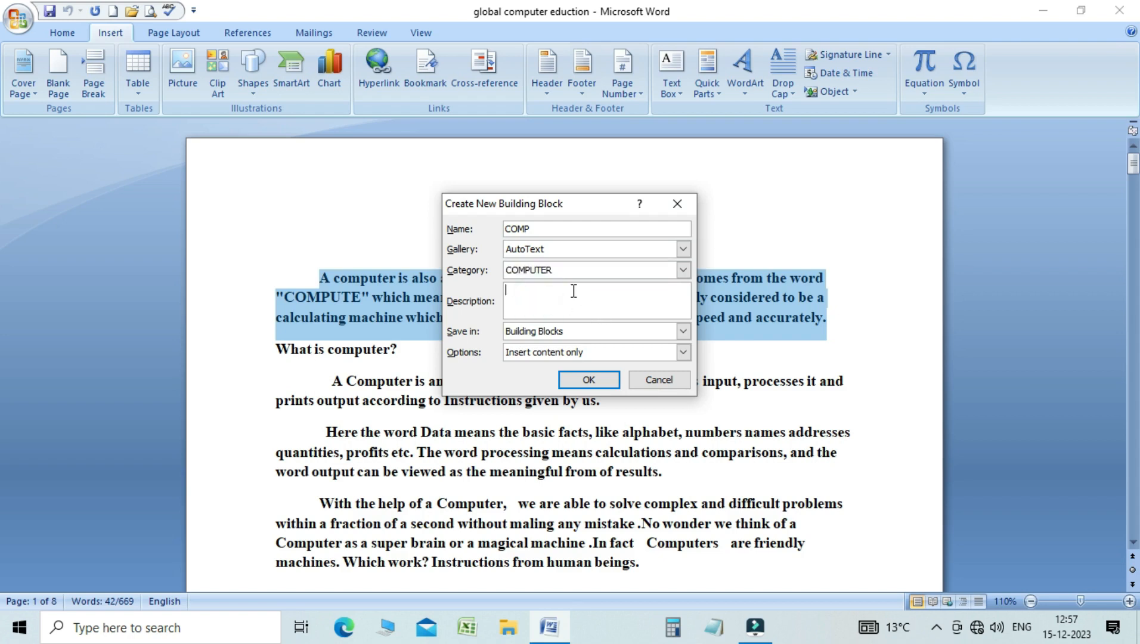
{"action": "type", "text": "DEFINATION"}
{"action": "left_click", "coordinate": [590, 331]}
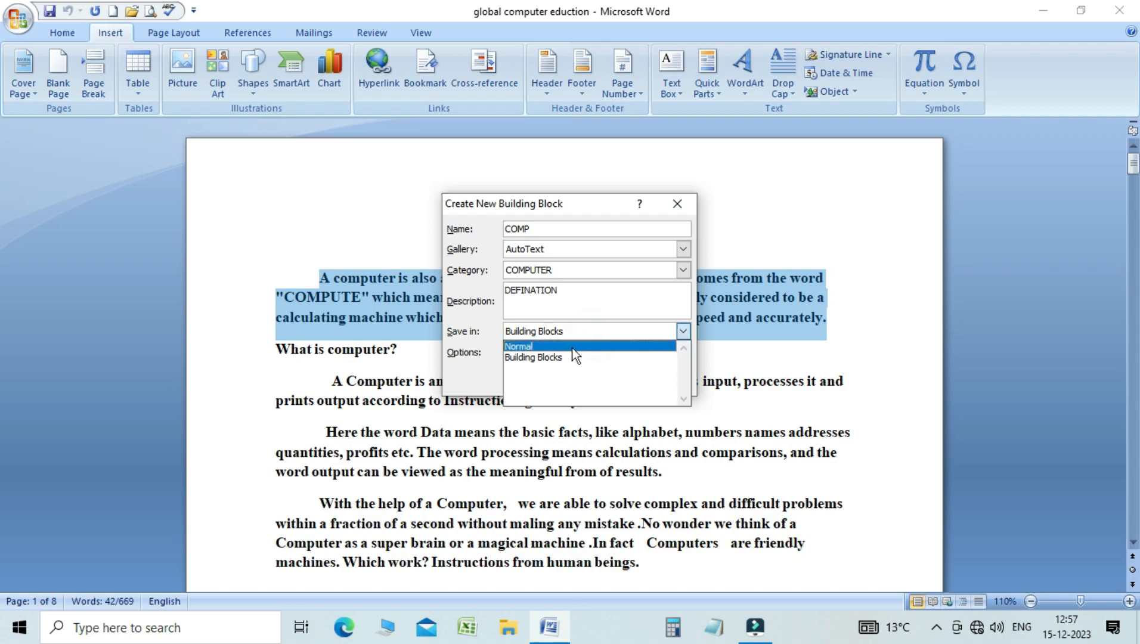
{"action": "left_click", "coordinate": [571, 347]}
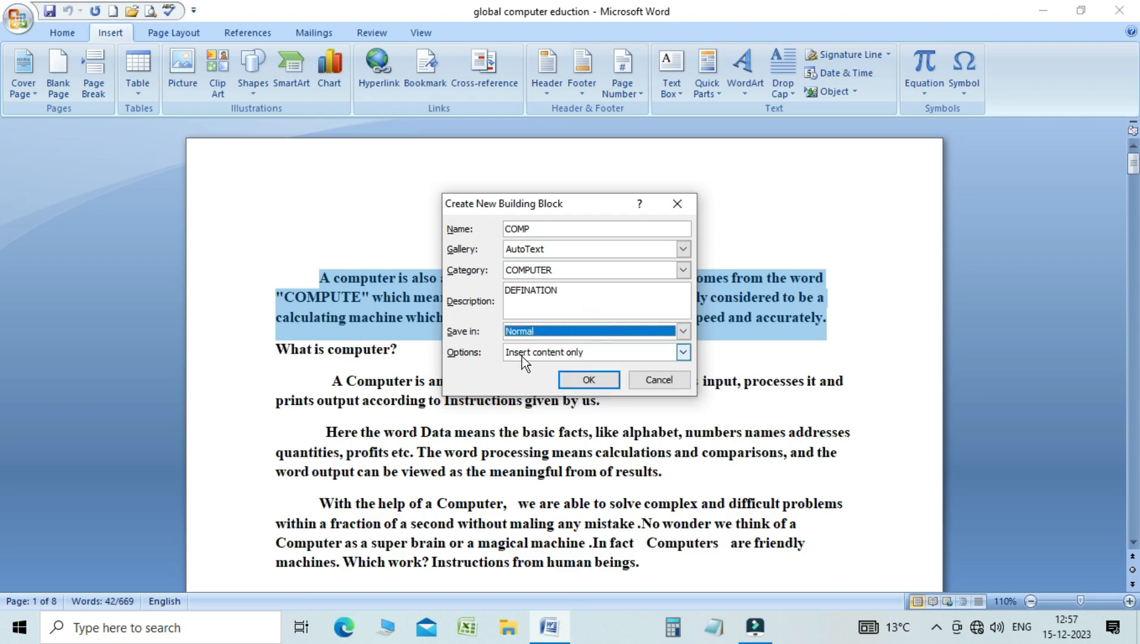
{"action": "left_click", "coordinate": [587, 379]}
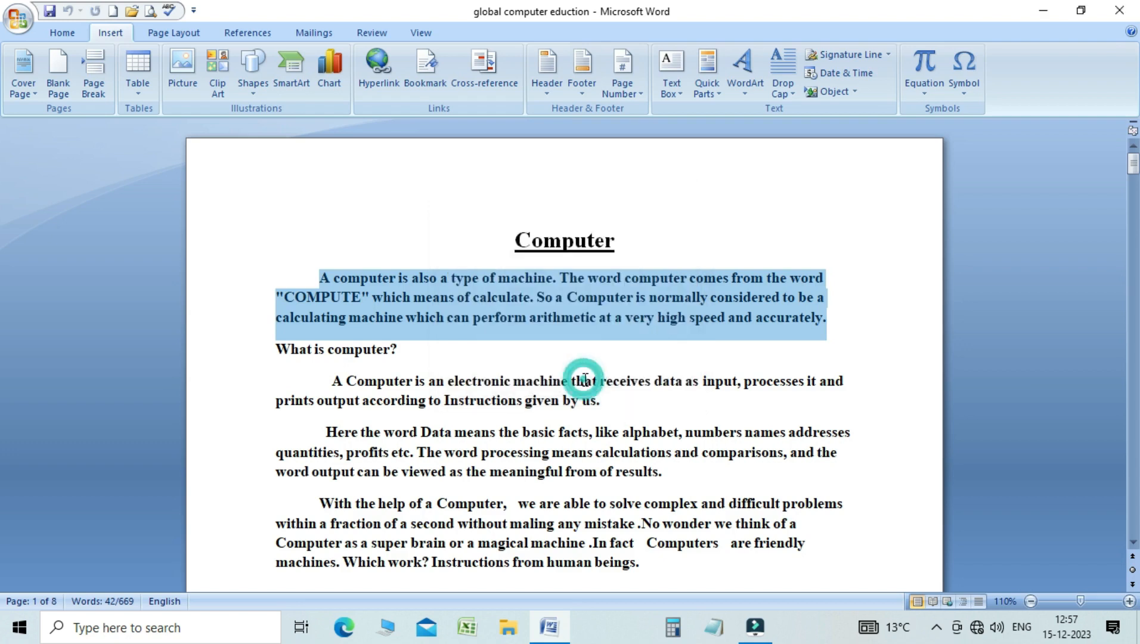
Start a new building block named DEFI from the paragraph below the "What is computer?" line
{"action": "left_click", "coordinate": [486, 358]}
{"action": "left_click_drag", "start_coordinate": [339, 379], "coordinate": [827, 401]}
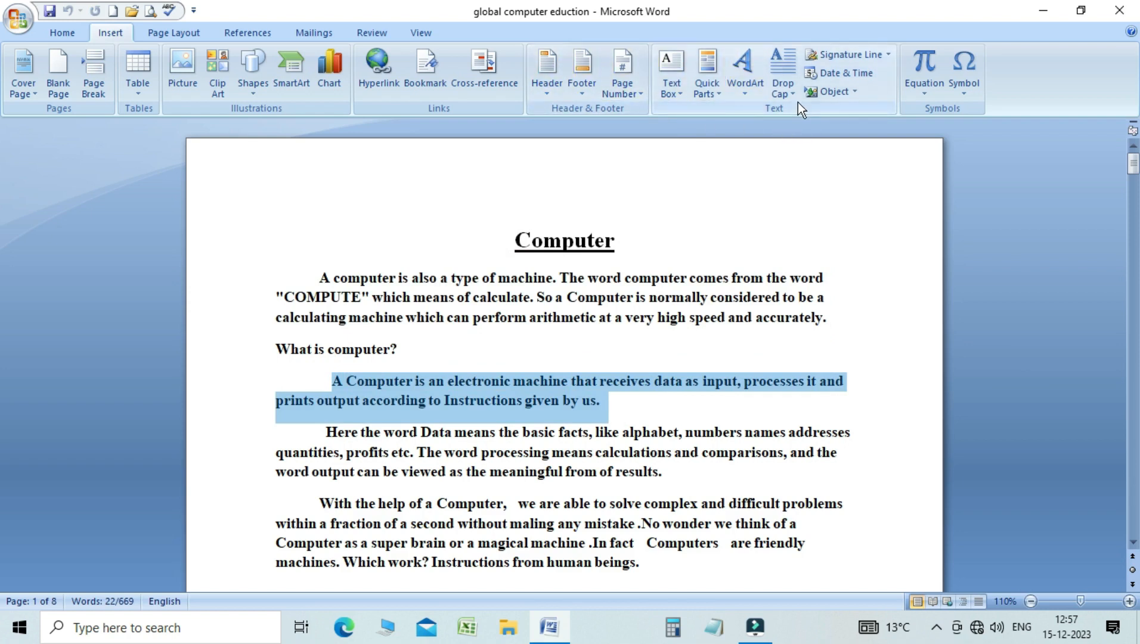
{"action": "left_click", "coordinate": [720, 92]}
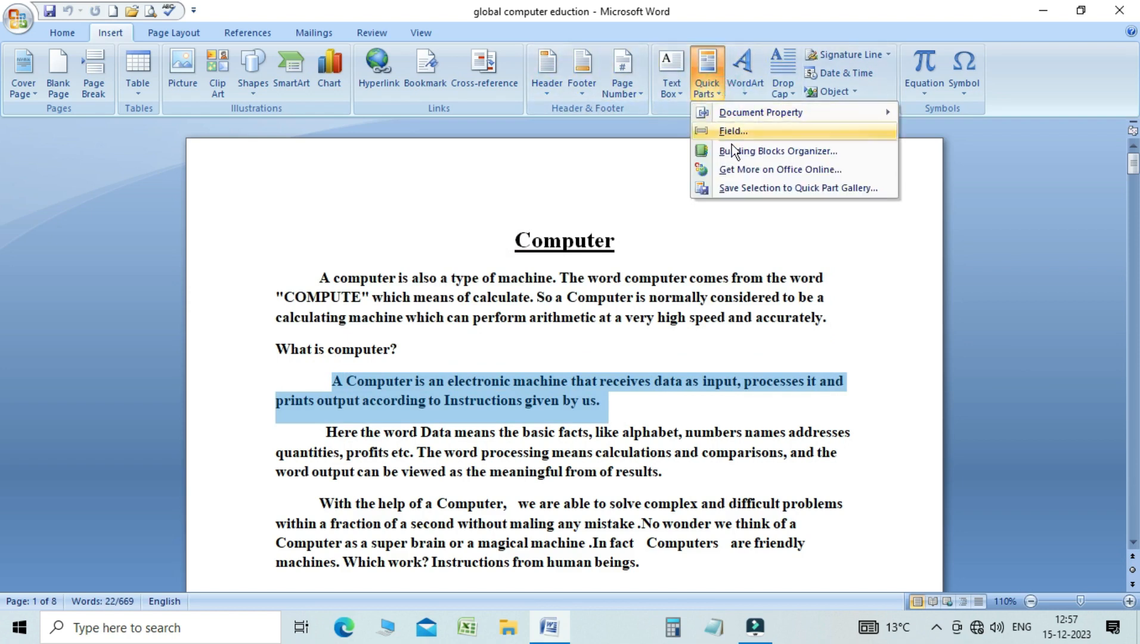
{"action": "left_click", "coordinate": [733, 187]}
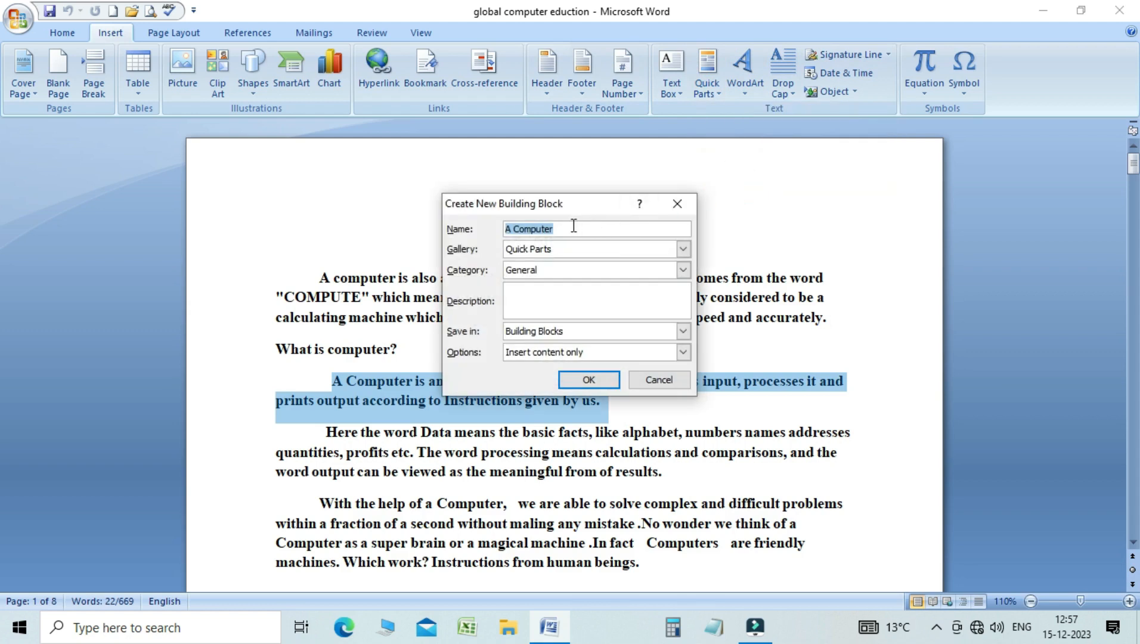
{"action": "type", "text": "E"}
{"action": "key", "text": "BackSpace"}
{"action": "type", "text": "DEFI"}
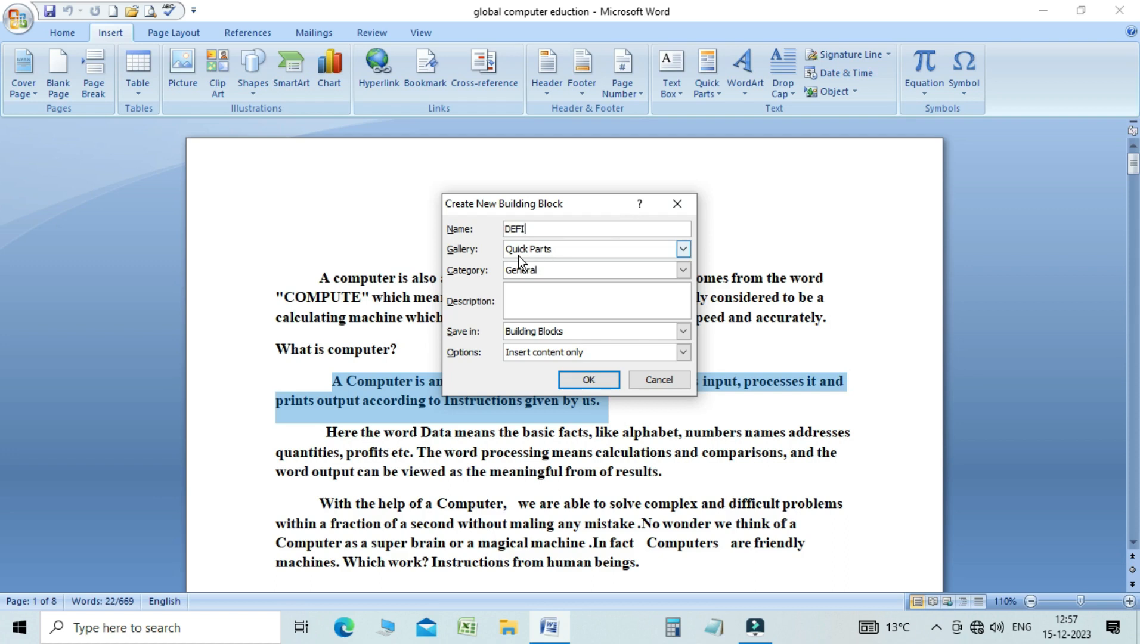
Assign the DEFI building block to the AutoText gallery in the COMPUTER category
{"action": "left_click", "coordinate": [683, 249]}
{"action": "left_click", "coordinate": [557, 261]}
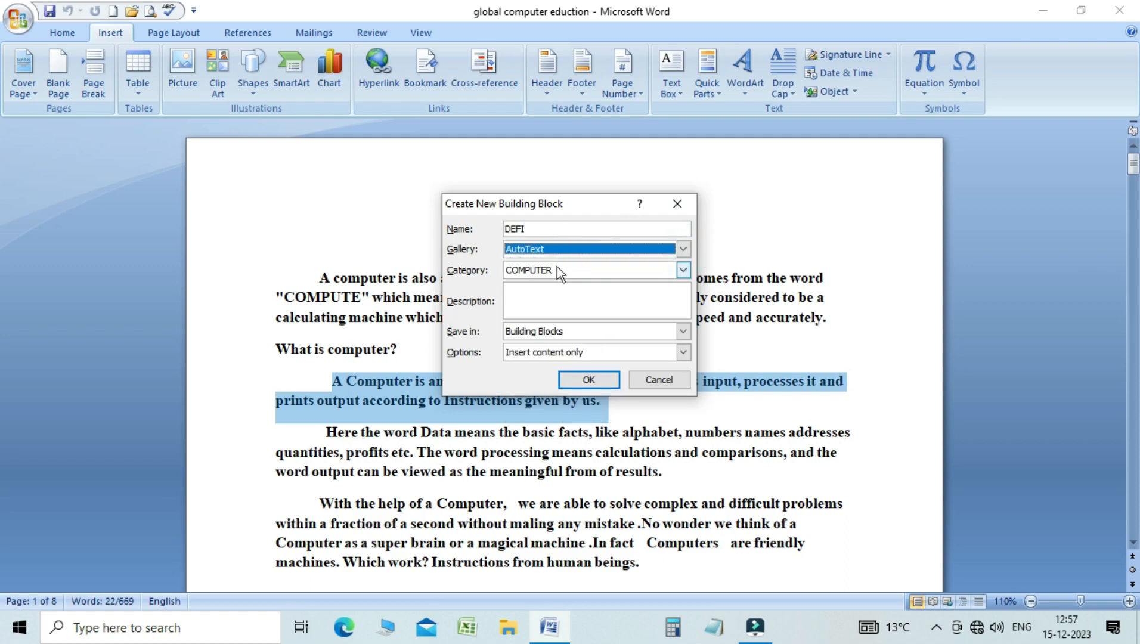
{"action": "left_click", "coordinate": [557, 266]}
{"action": "left_click", "coordinate": [557, 266]}
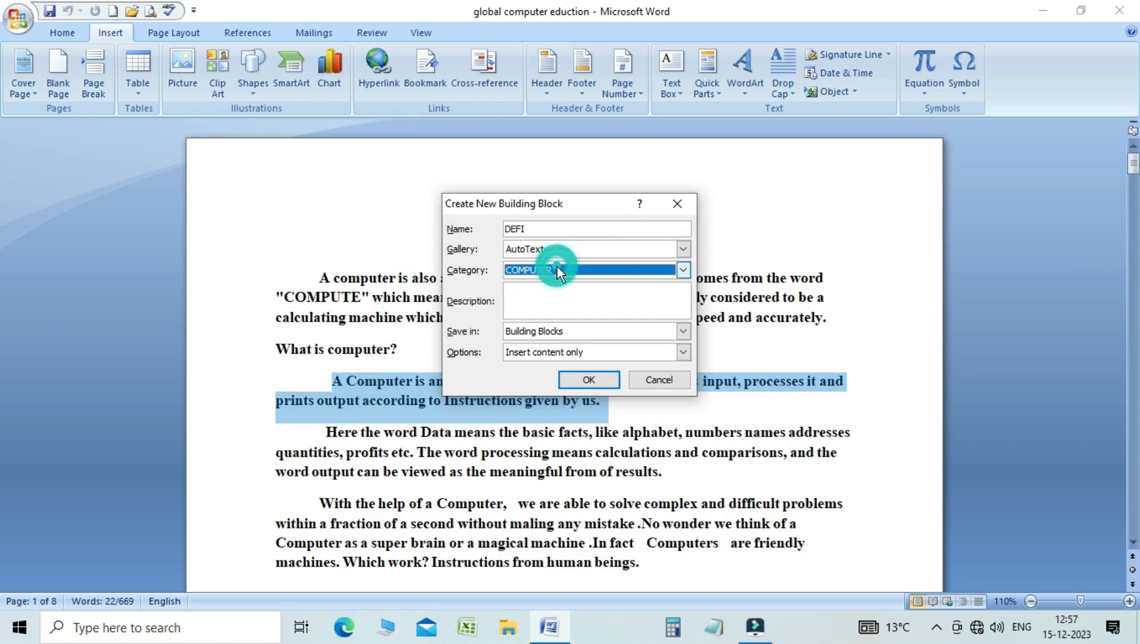
Describe the DEFI building block as ABC and save it in the Normal template
{"action": "left_click", "coordinate": [552, 298]}
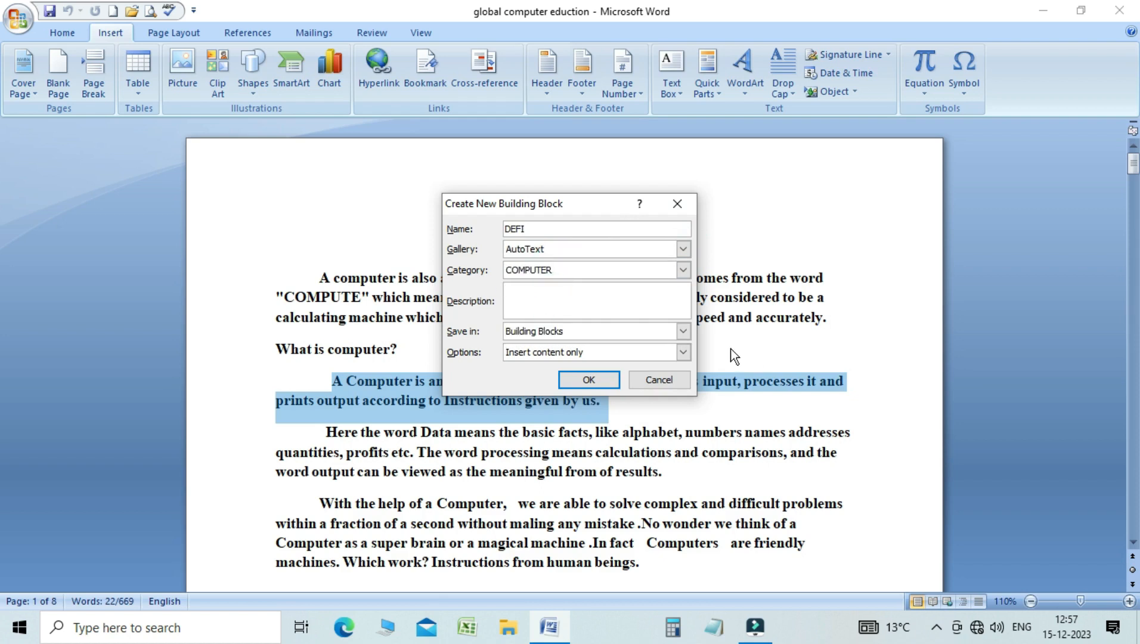
{"action": "type", "text": "ABC"}
{"action": "left_click", "coordinate": [593, 332]}
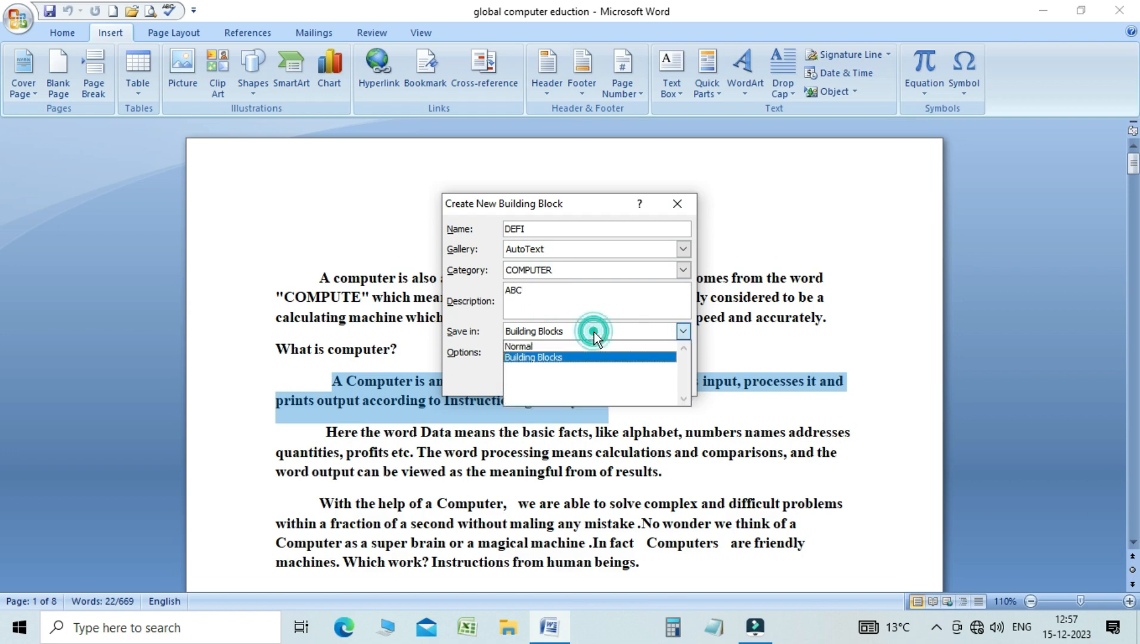
{"action": "left_click", "coordinate": [576, 345]}
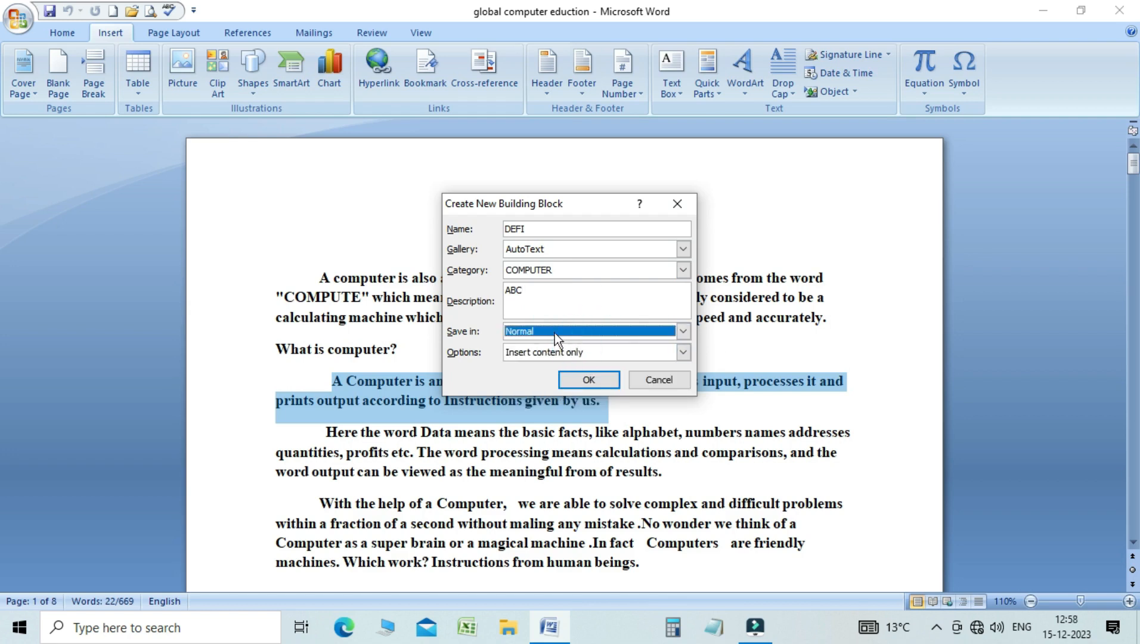
{"action": "left_click", "coordinate": [592, 381]}
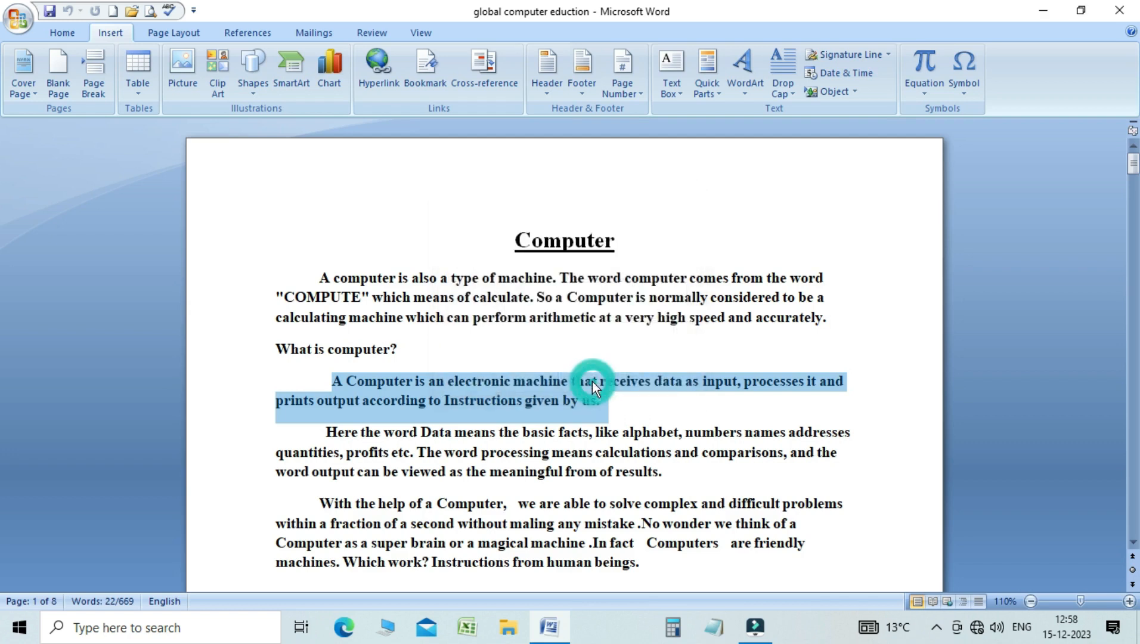
Start a new building block named WITH from the phrase "With the help of a Computer"
{"action": "left_click", "coordinate": [648, 412]}
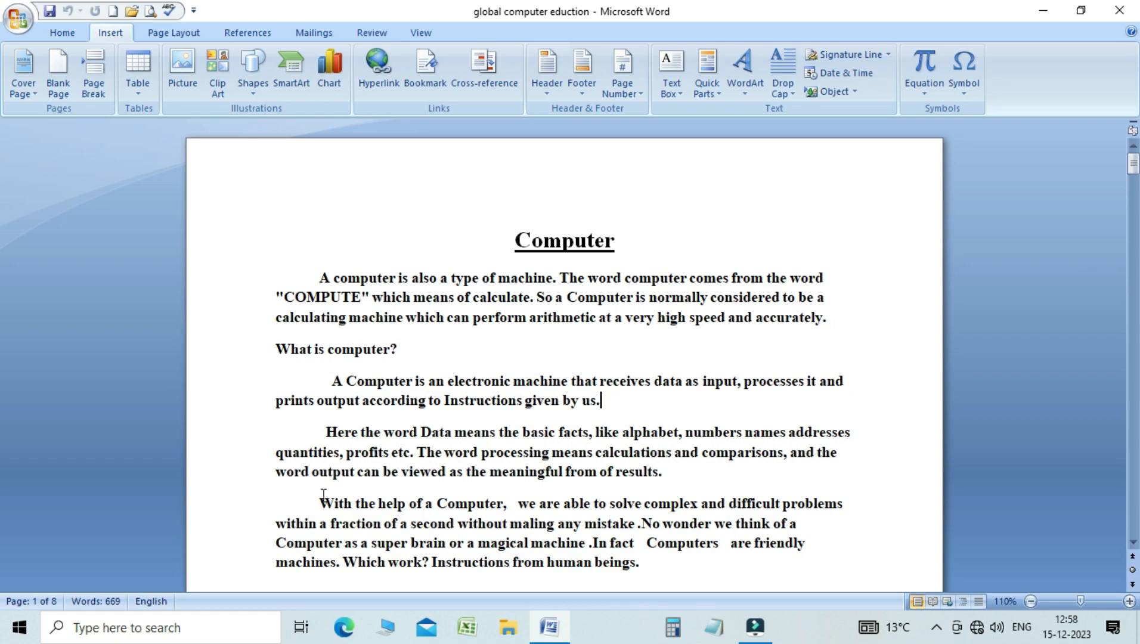
{"action": "left_click_drag", "start_coordinate": [320, 504], "coordinate": [476, 502]}
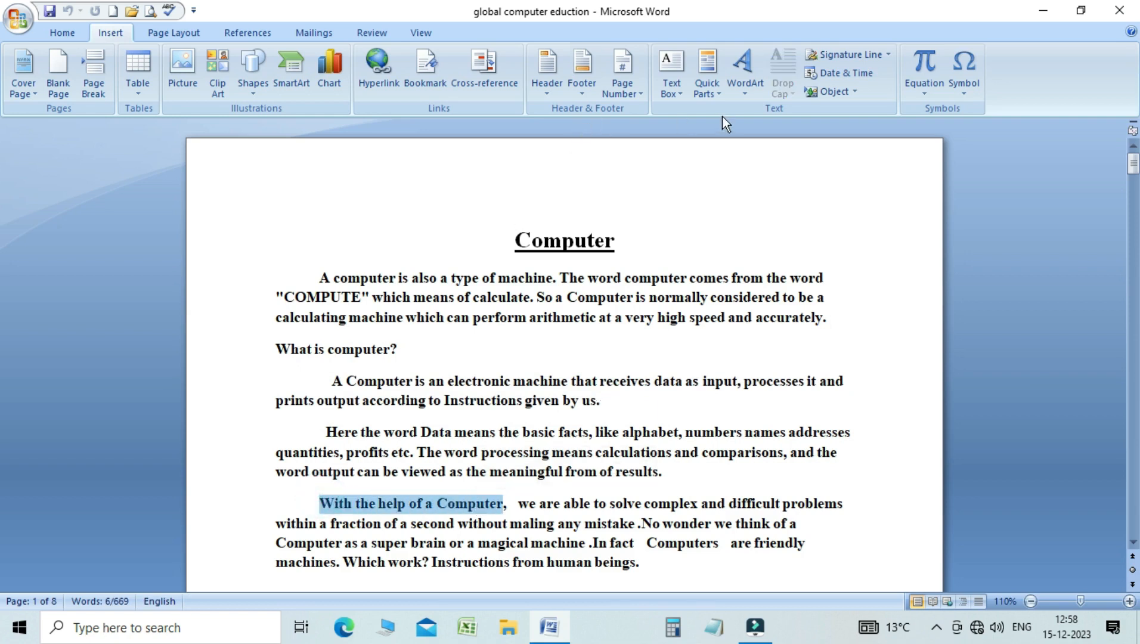
{"action": "left_click", "coordinate": [719, 90]}
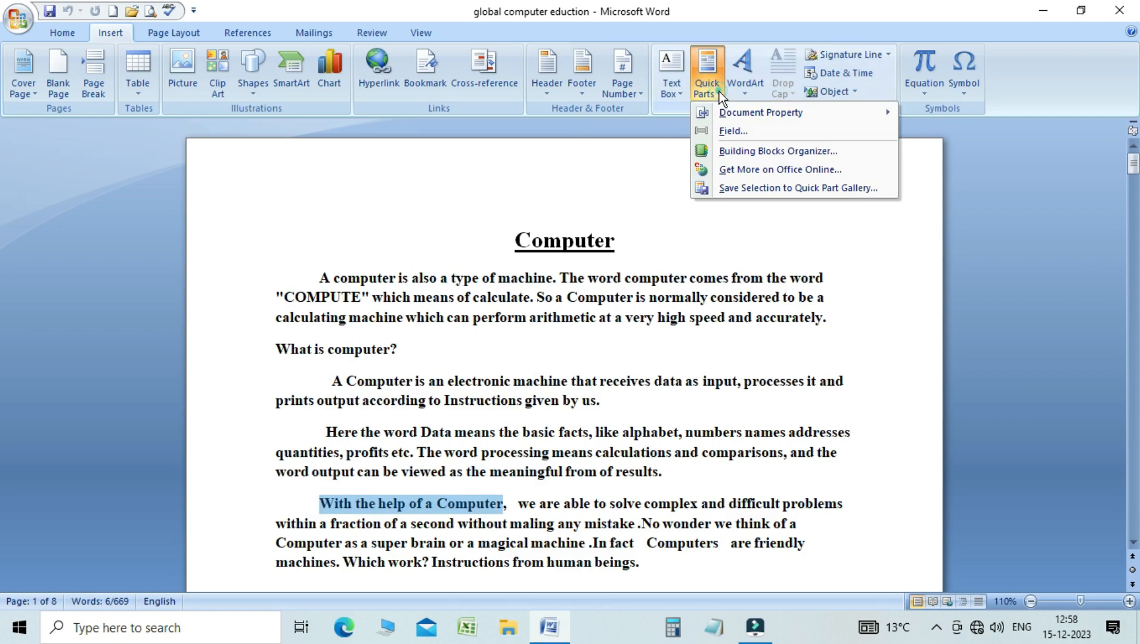
{"action": "left_click", "coordinate": [733, 188]}
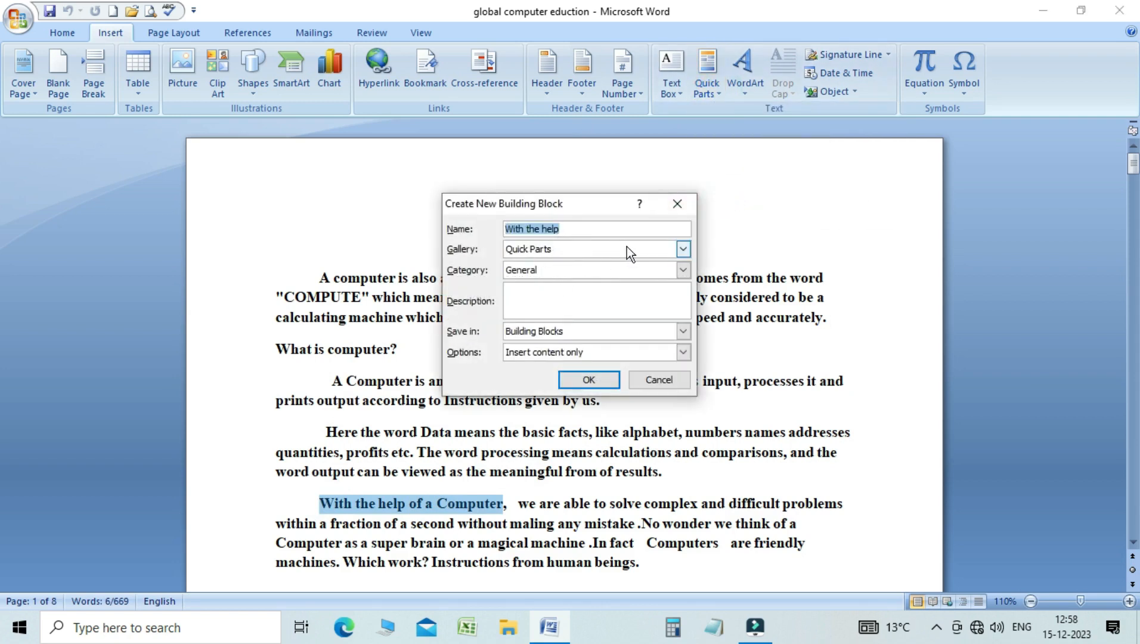
{"action": "key", "text": "BackSpace"}
{"action": "type", "text": "WITH"}
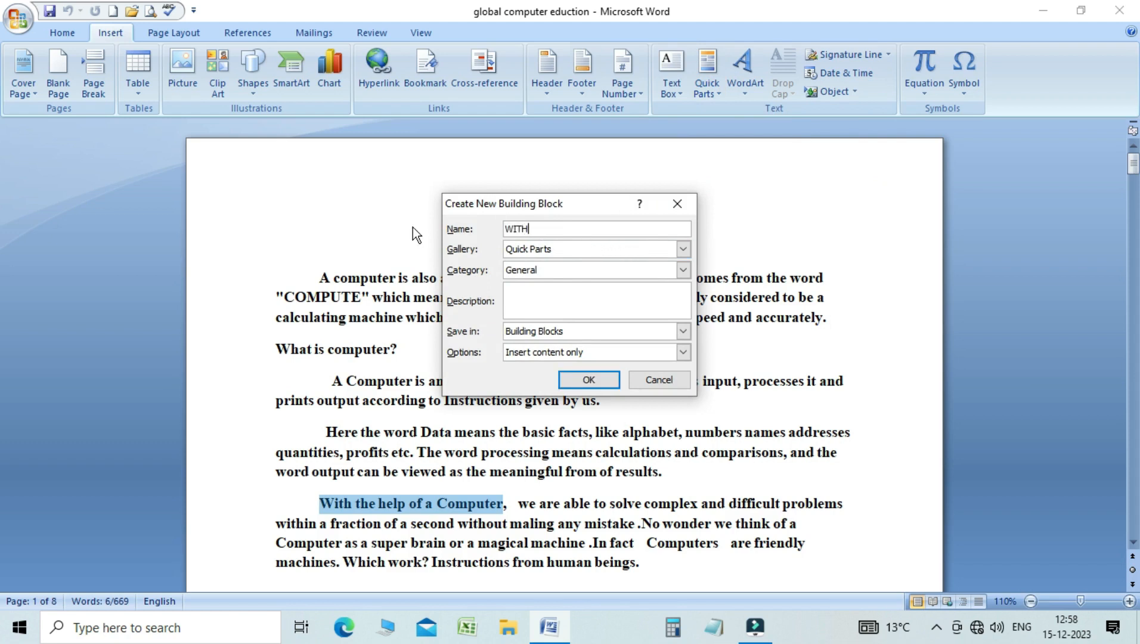
Assign the WITH building block to the AutoText gallery and create a new category named GCE for it
{"action": "left_click", "coordinate": [599, 249]}
{"action": "left_click", "coordinate": [556, 263]}
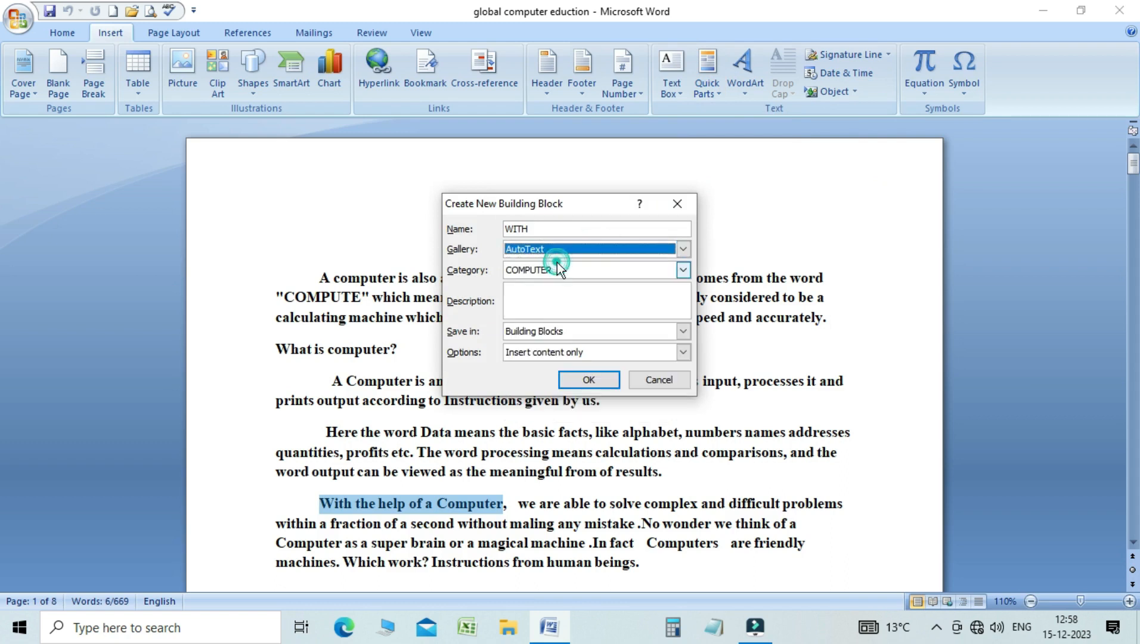
{"action": "left_click", "coordinate": [557, 267]}
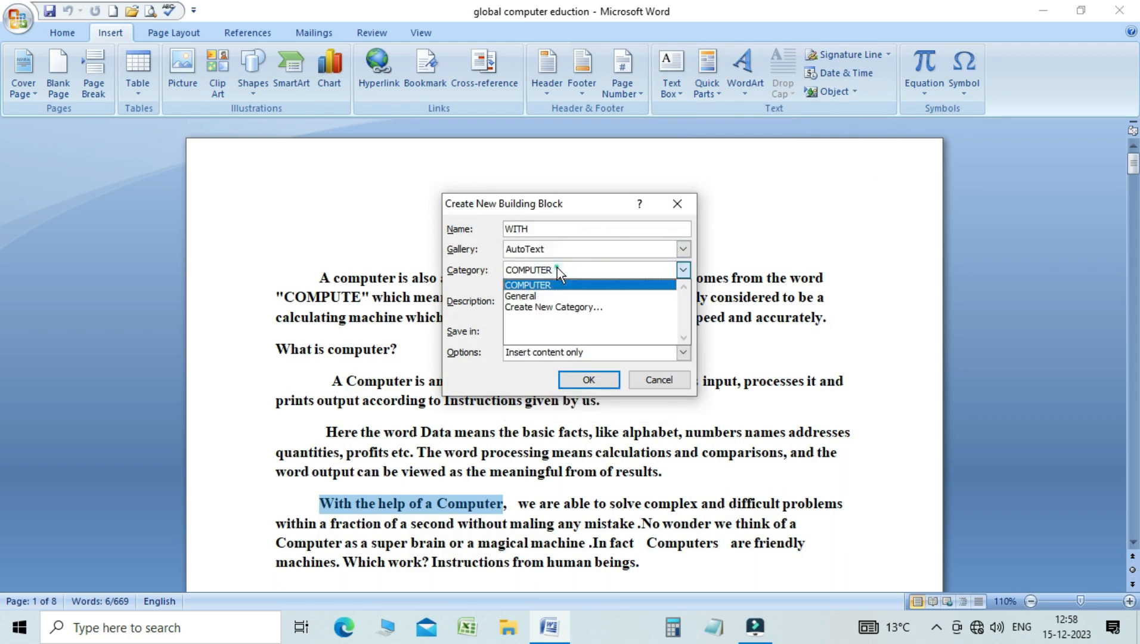
{"action": "left_click", "coordinate": [552, 306]}
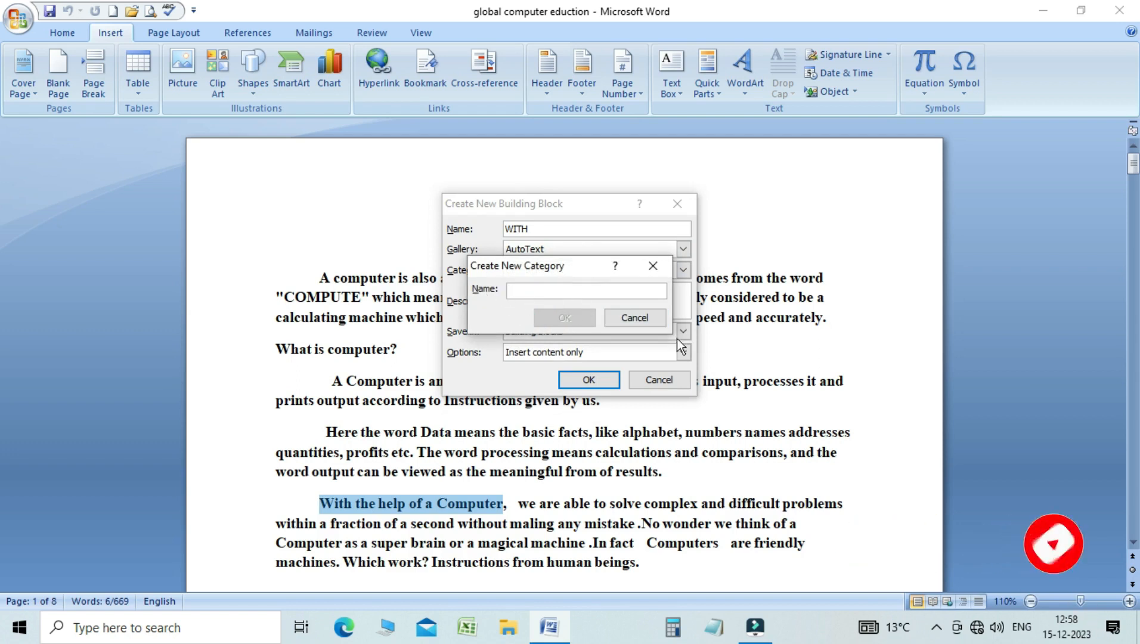
{"action": "type", "text": "GCE"}
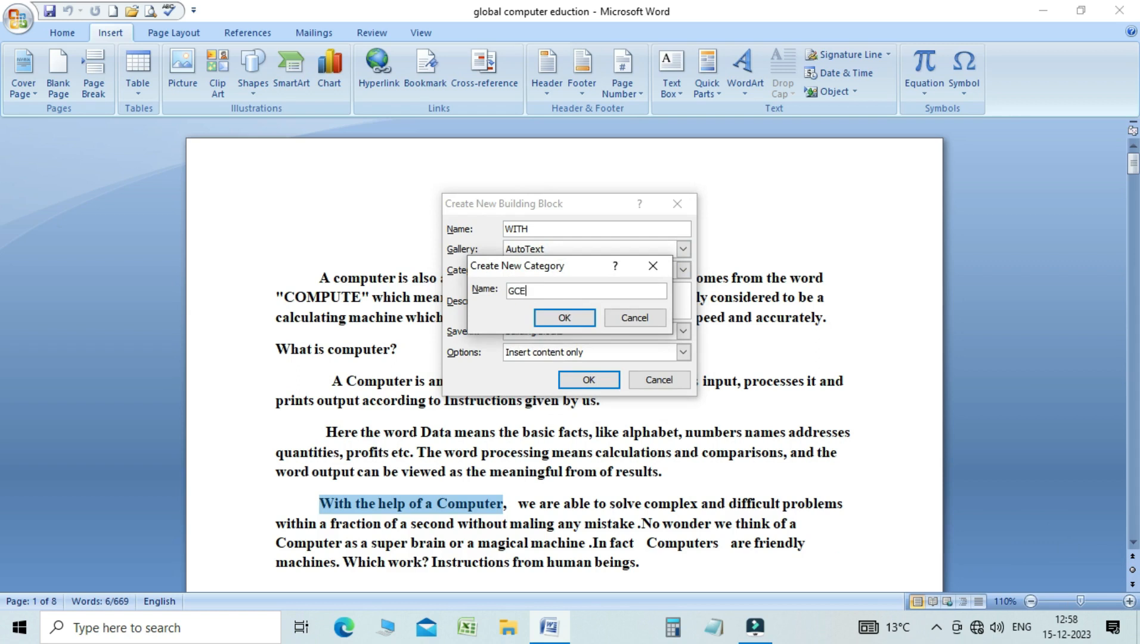
{"action": "left_click", "coordinate": [572, 322]}
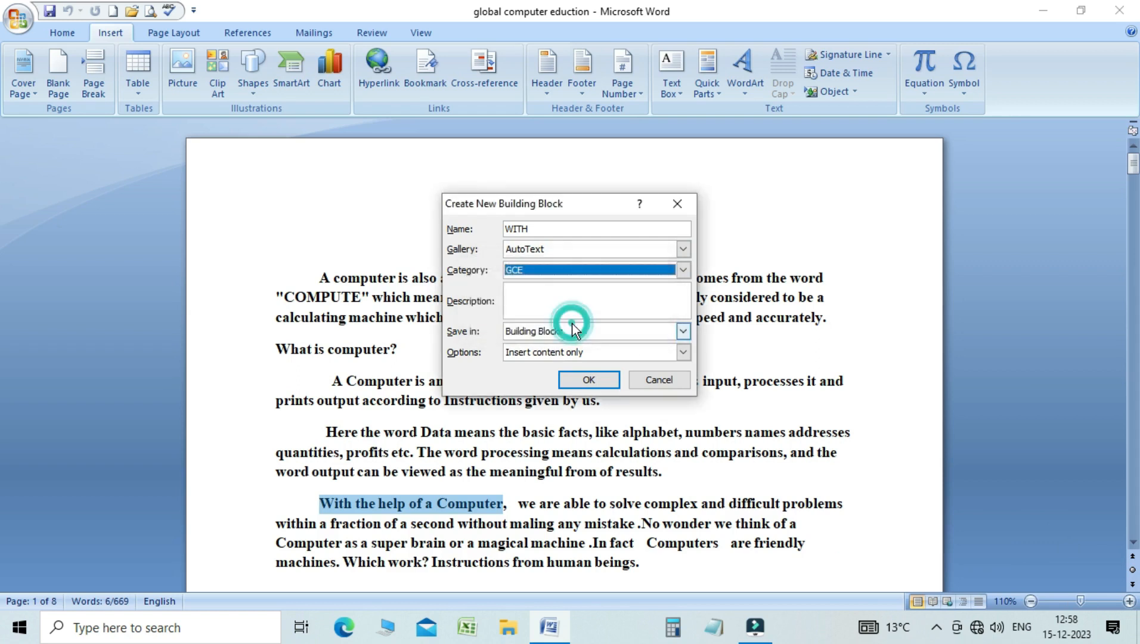
Describe the WITH building block as SD, save it in the Normal template and deselect the phrase
{"action": "left_click", "coordinate": [545, 308]}
{"action": "type", "text": "SD"}
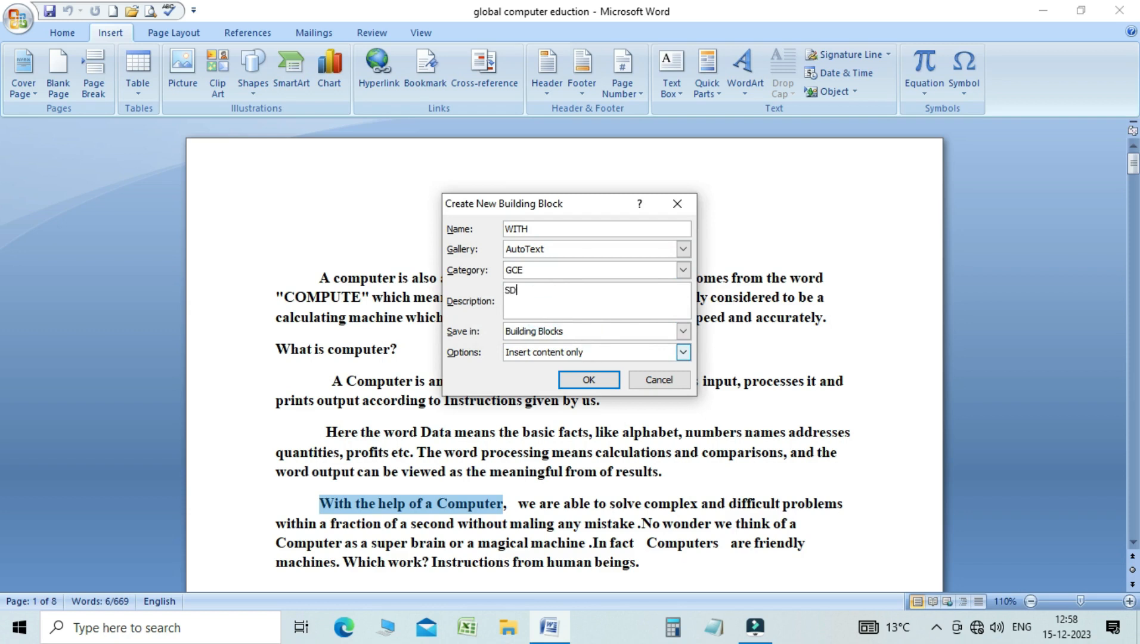
{"action": "left_click", "coordinate": [554, 331]}
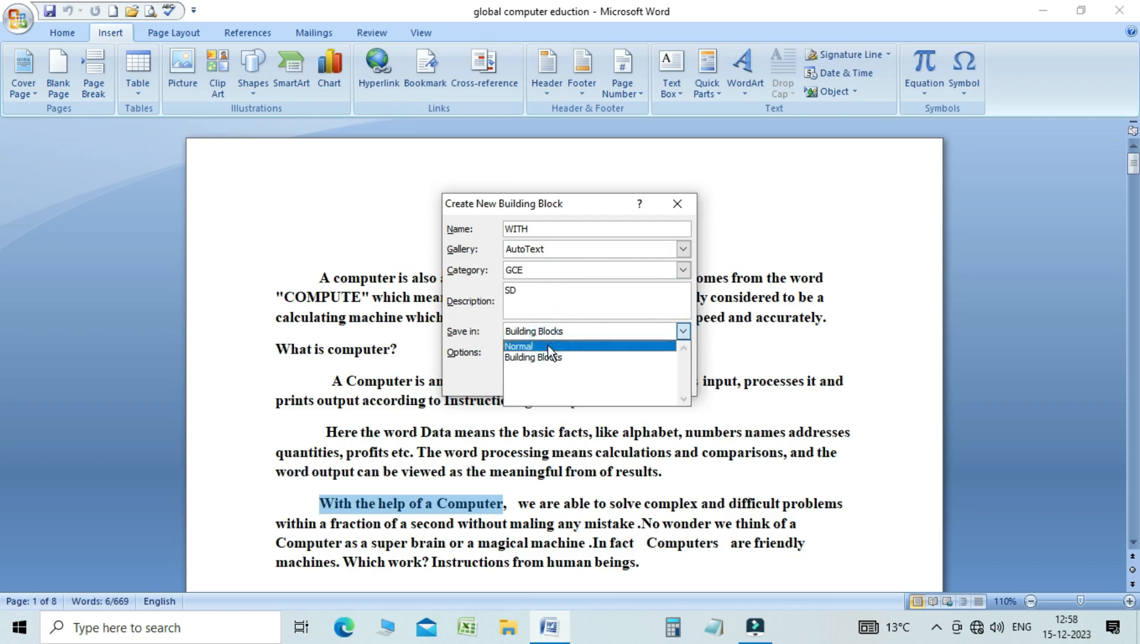
{"action": "left_click", "coordinate": [548, 344]}
{"action": "left_click", "coordinate": [590, 378]}
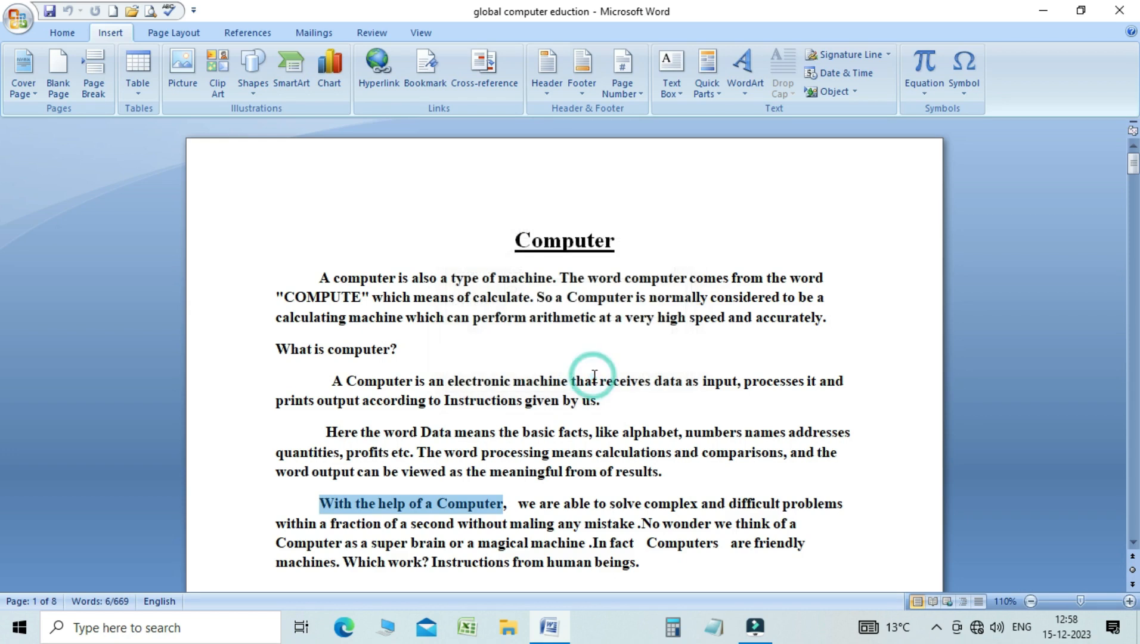
{"action": "left_click", "coordinate": [581, 318]}
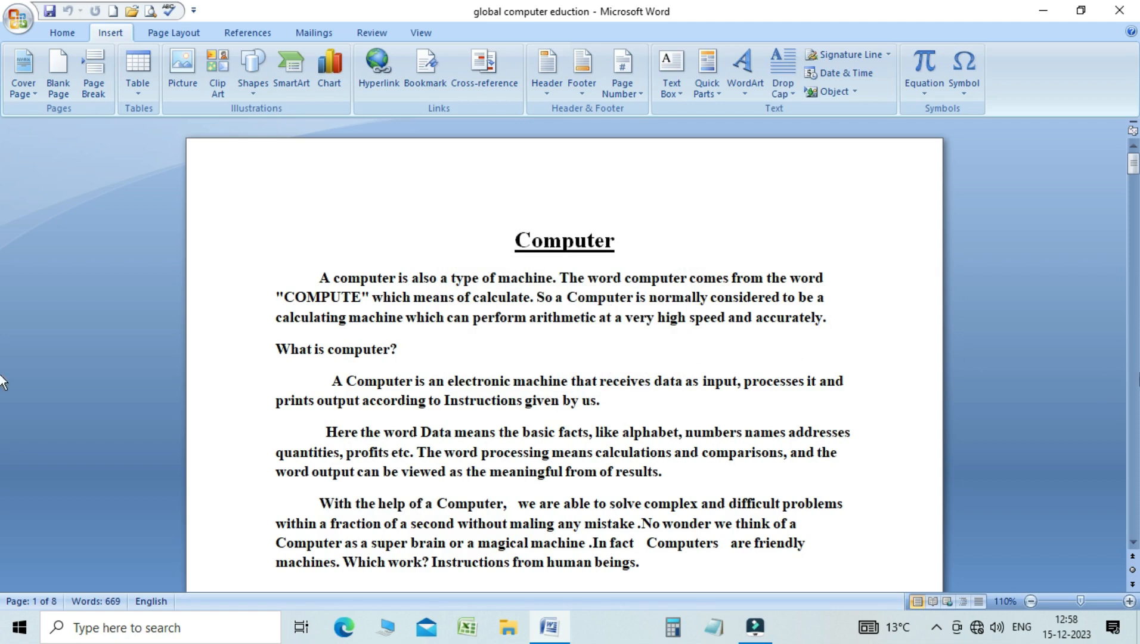
Create a new blank document and try to expand the text GCE as an AutoText entry
{"action": "mouse_move", "coordinate": [1132, 179]}
{"action": "left_mouse_down"}
{"action": "mouse_move", "coordinate": [1134, 209]}
{"action": "mouse_move", "coordinate": [1134, 171]}
{"action": "left_mouse_up"}
{"action": "left_click", "coordinate": [343, 486]}
{"action": "key", "text": "End"}
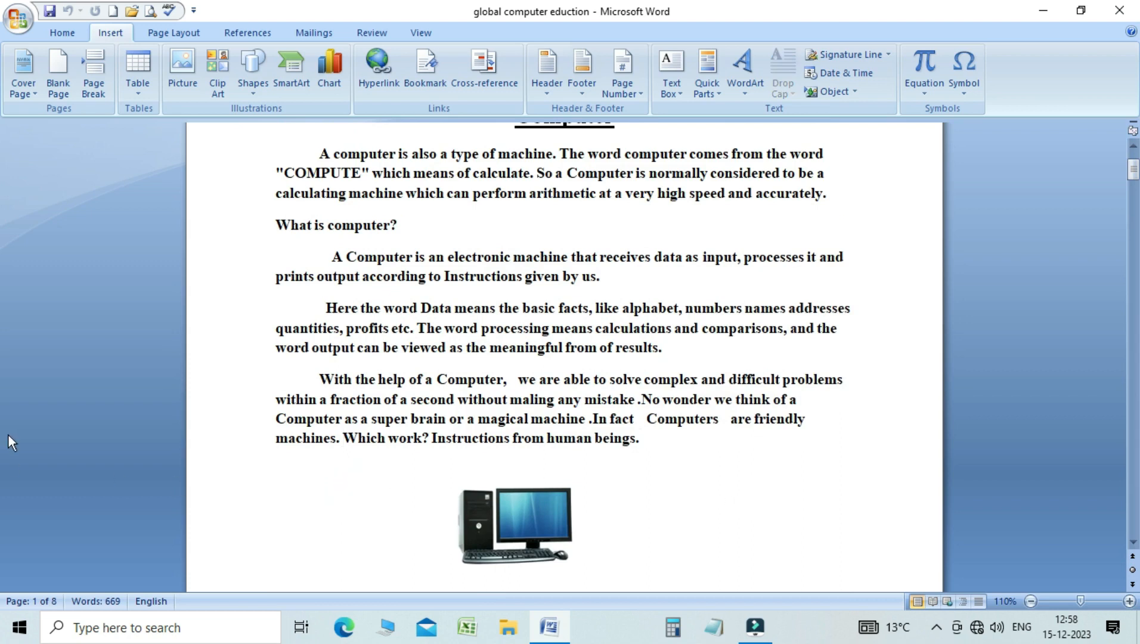
{"action": "key", "text": "ctrl+n"}
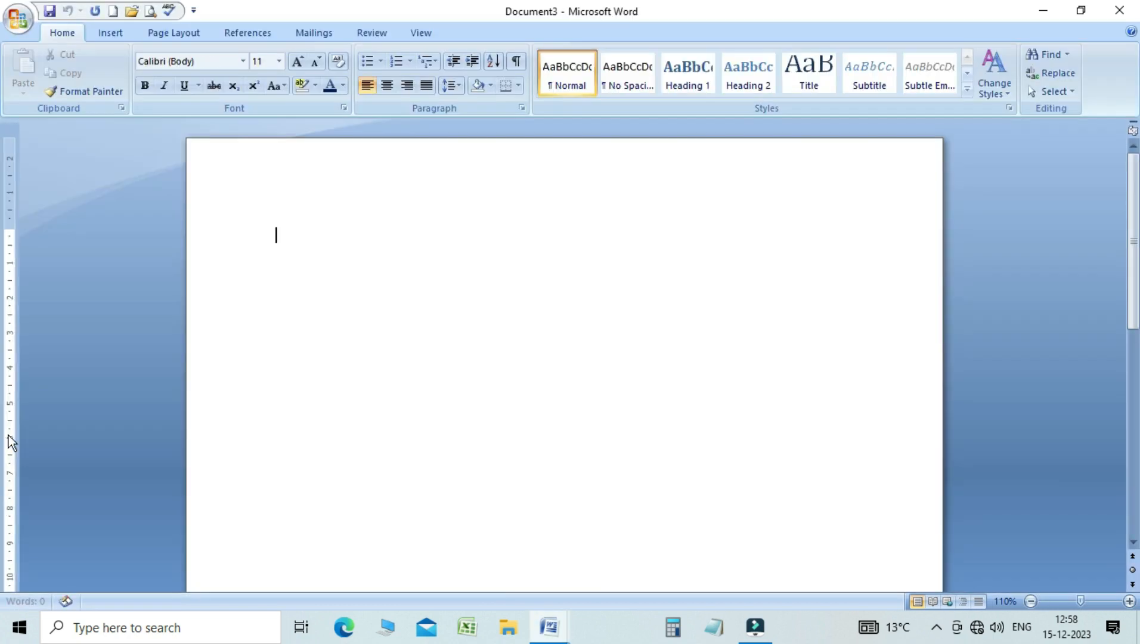
{"action": "type", "text": "GCE"}
{"action": "key", "text": "F3"}
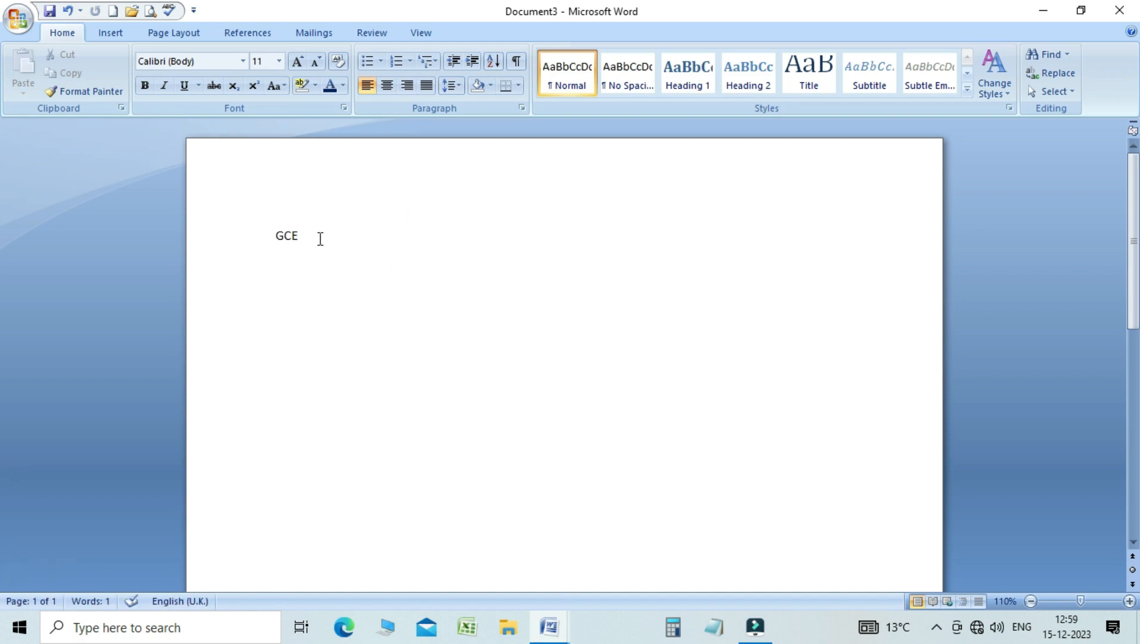
{"action": "key", "text": "F3"}
Insert the COMP AutoText entry after GCE and the WITH entry on the line below it
{"action": "type", "text": "COMP"}
{"action": "key", "text": "F3"}
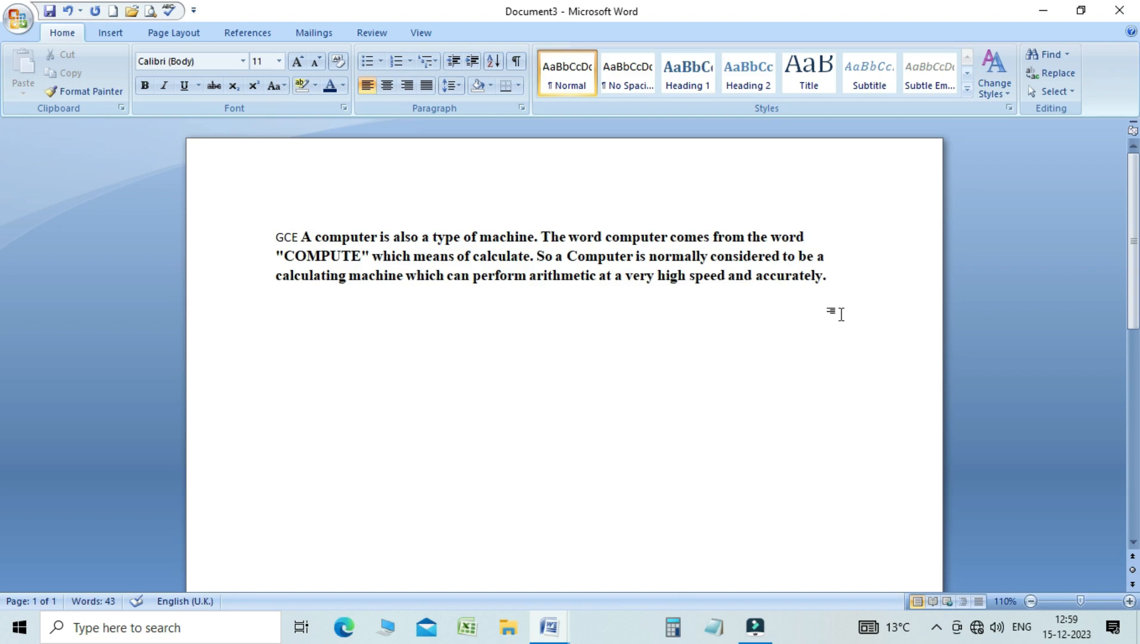
{"action": "key", "text": "Return"}
{"action": "type", "text": "WITH"}
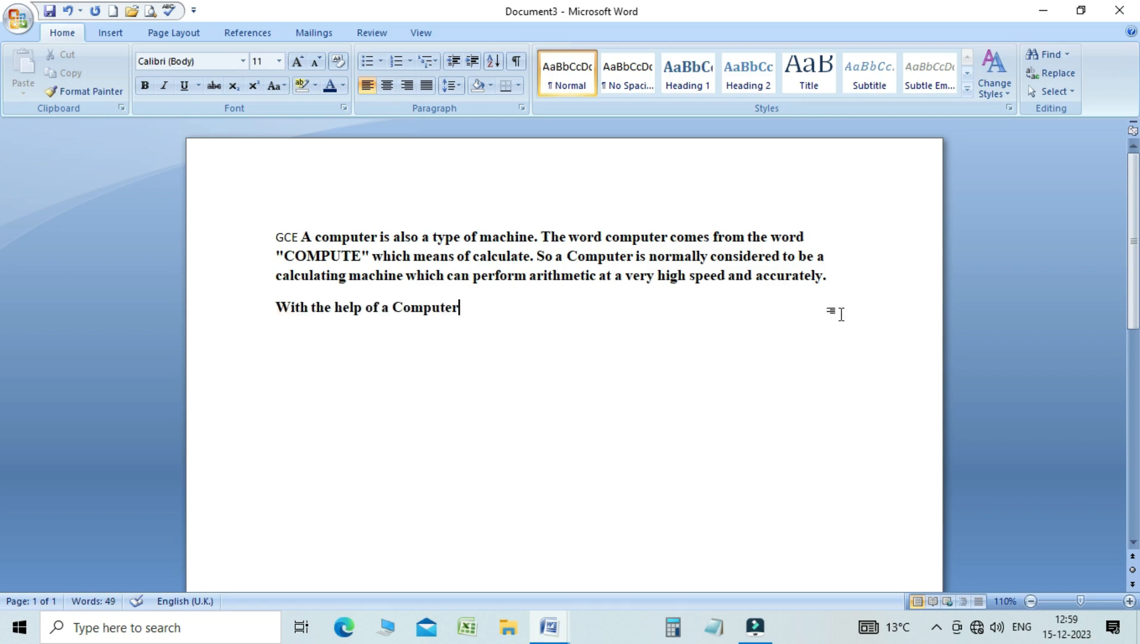
Preview the saved AutoText entries in the Building Blocks Organizer and insert DEFI on a new line below "With the help of a Computer"
{"action": "key", "text": "Return"}
{"action": "left_click", "coordinate": [112, 33]}
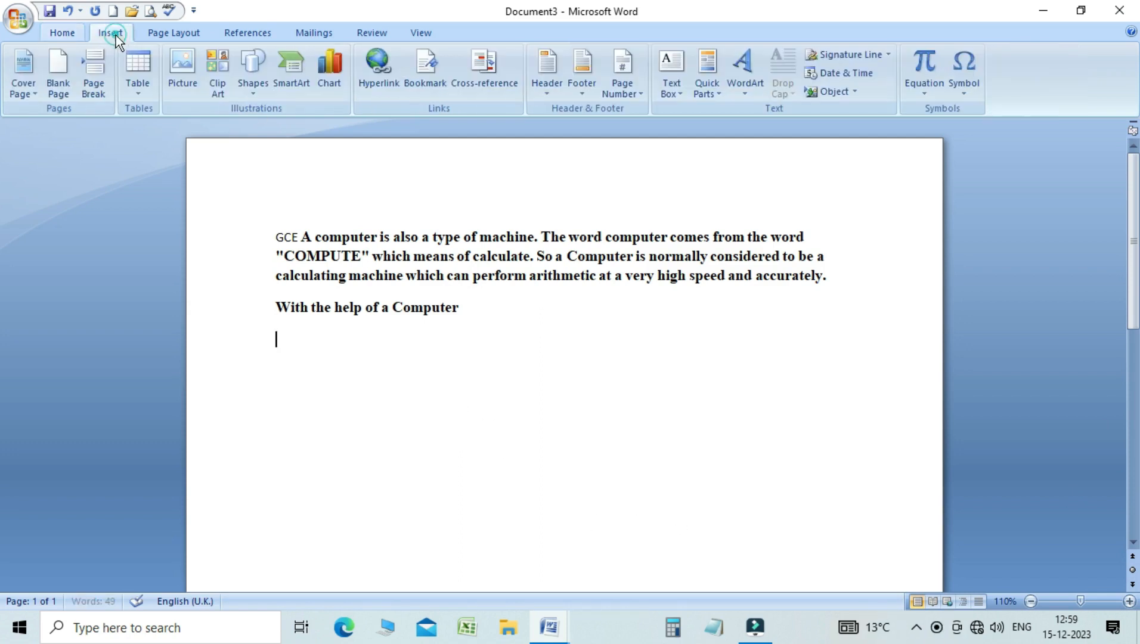
{"action": "left_click", "coordinate": [684, 94]}
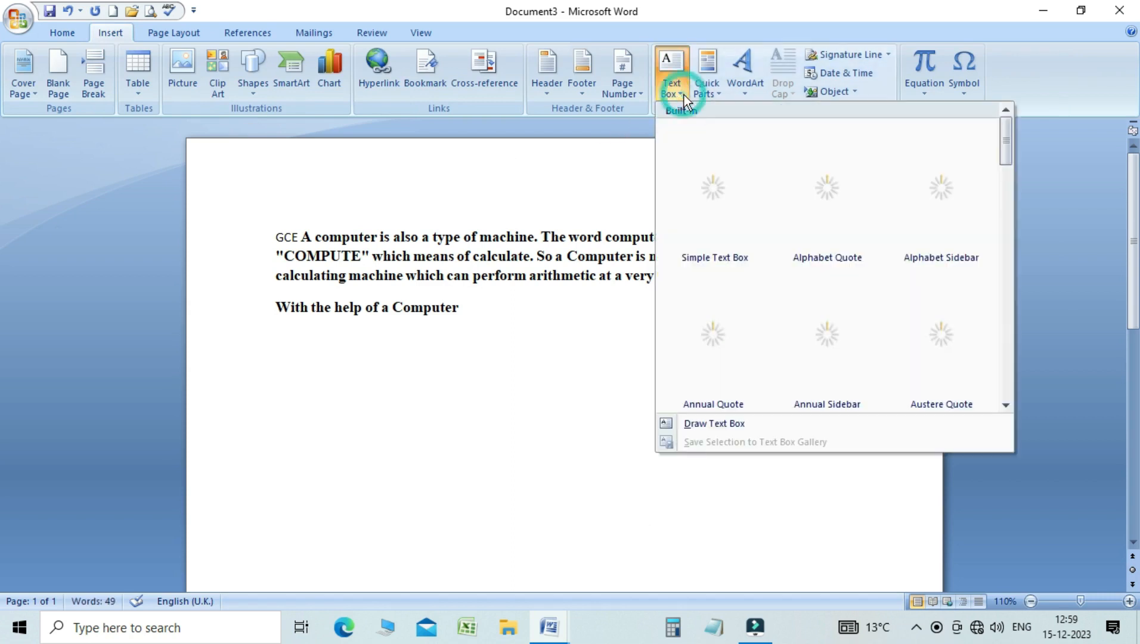
{"action": "left_click", "coordinate": [714, 92]}
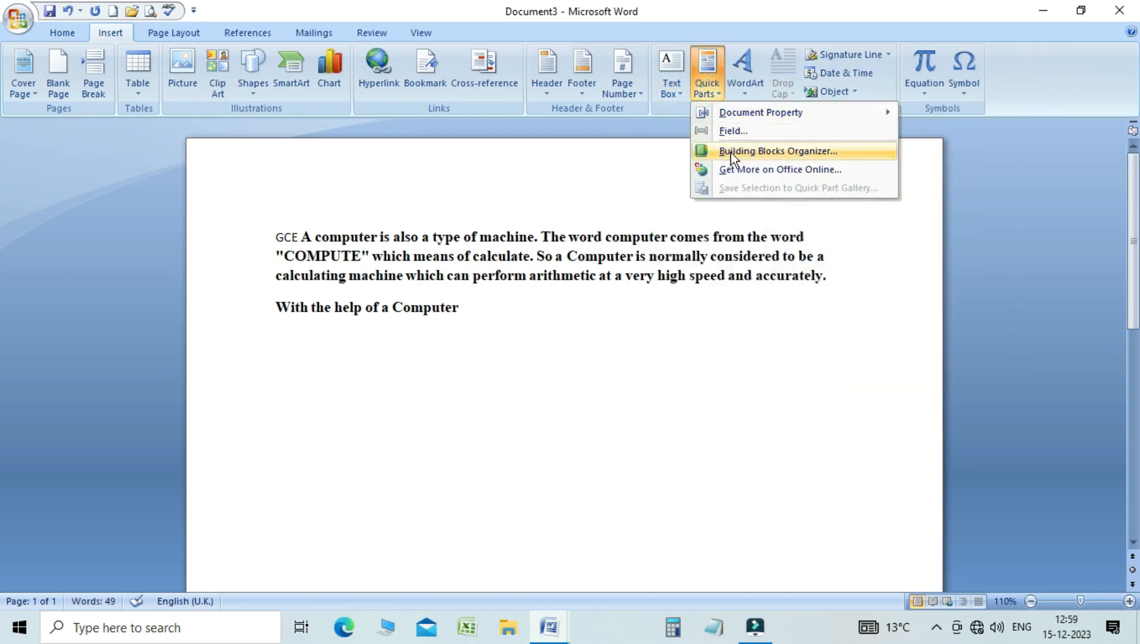
{"action": "left_click", "coordinate": [785, 157]}
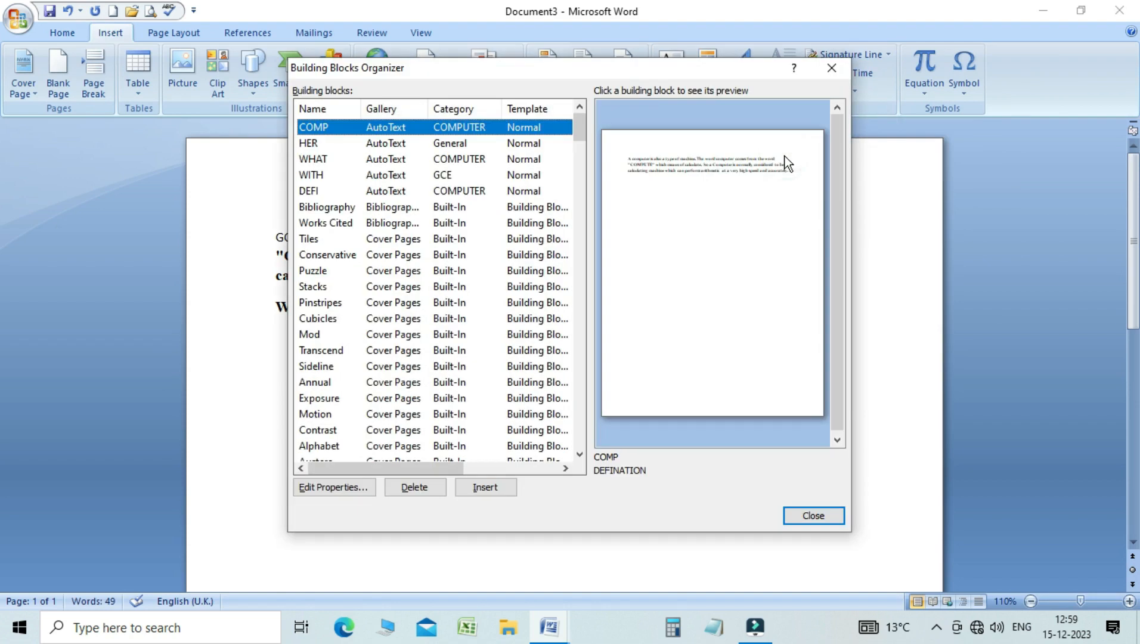
{"action": "left_click", "coordinate": [321, 146]}
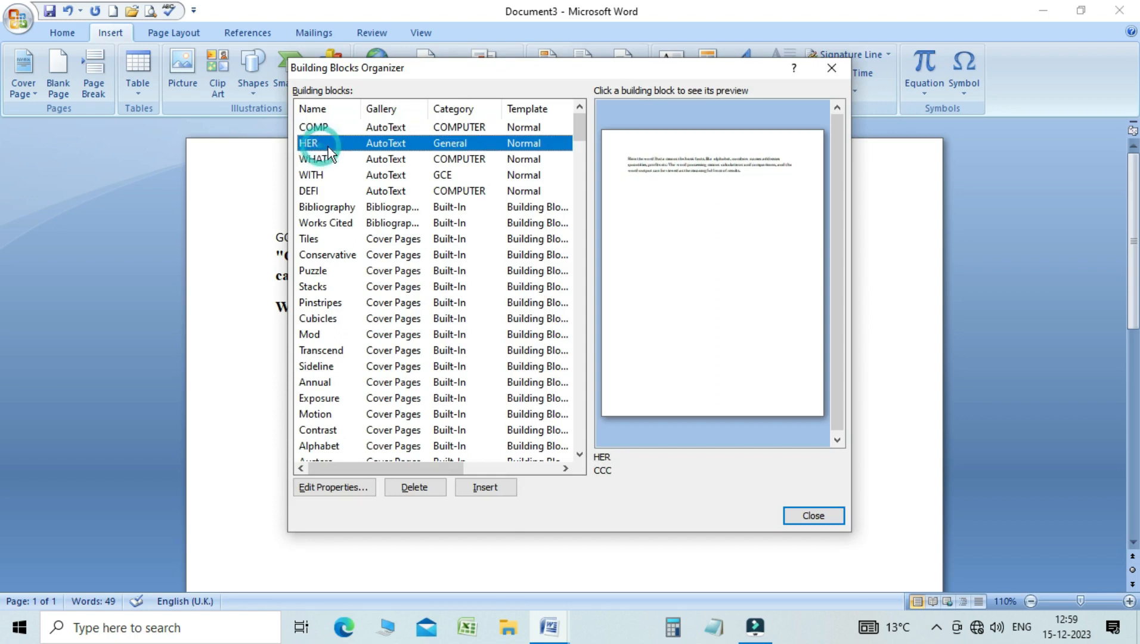
{"action": "left_click", "coordinate": [325, 159]}
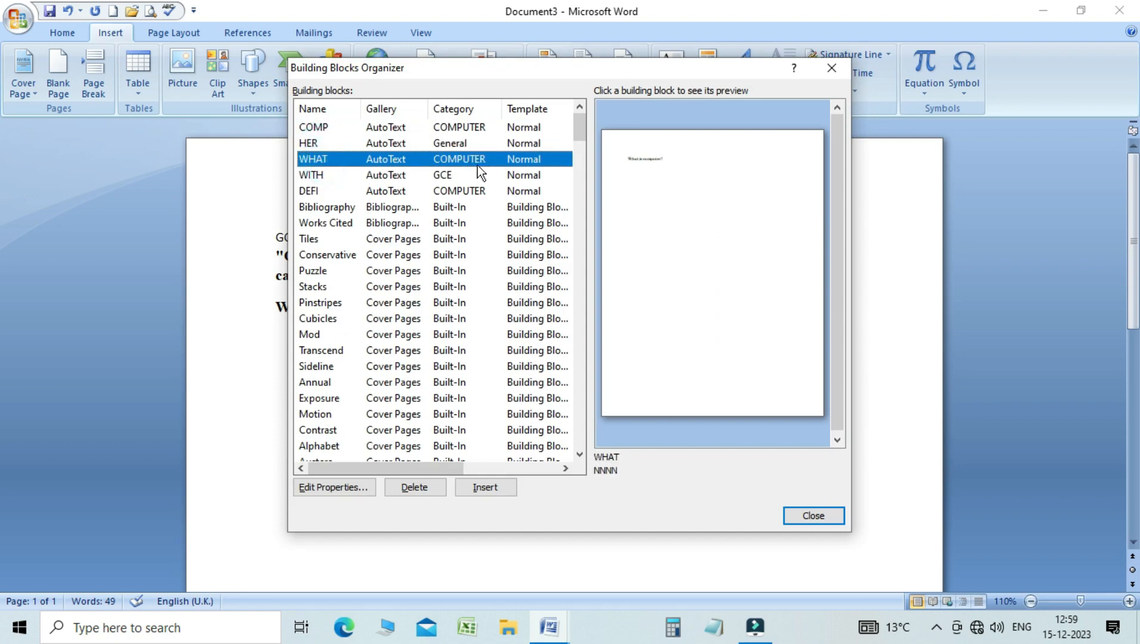
{"action": "left_click", "coordinate": [335, 177]}
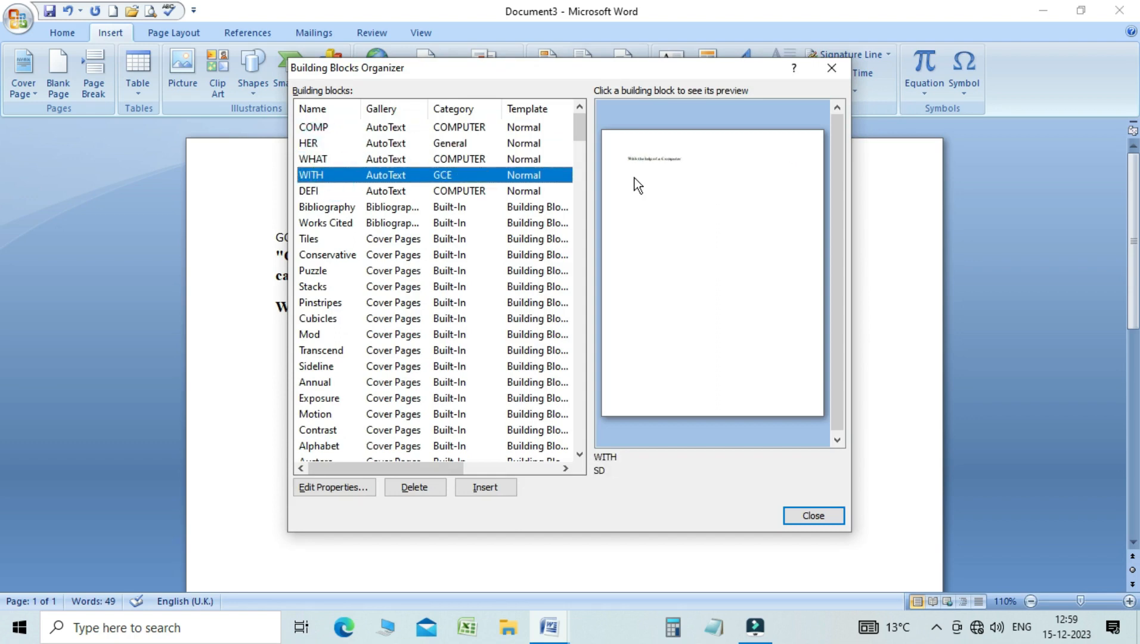
{"action": "left_click", "coordinate": [339, 193]}
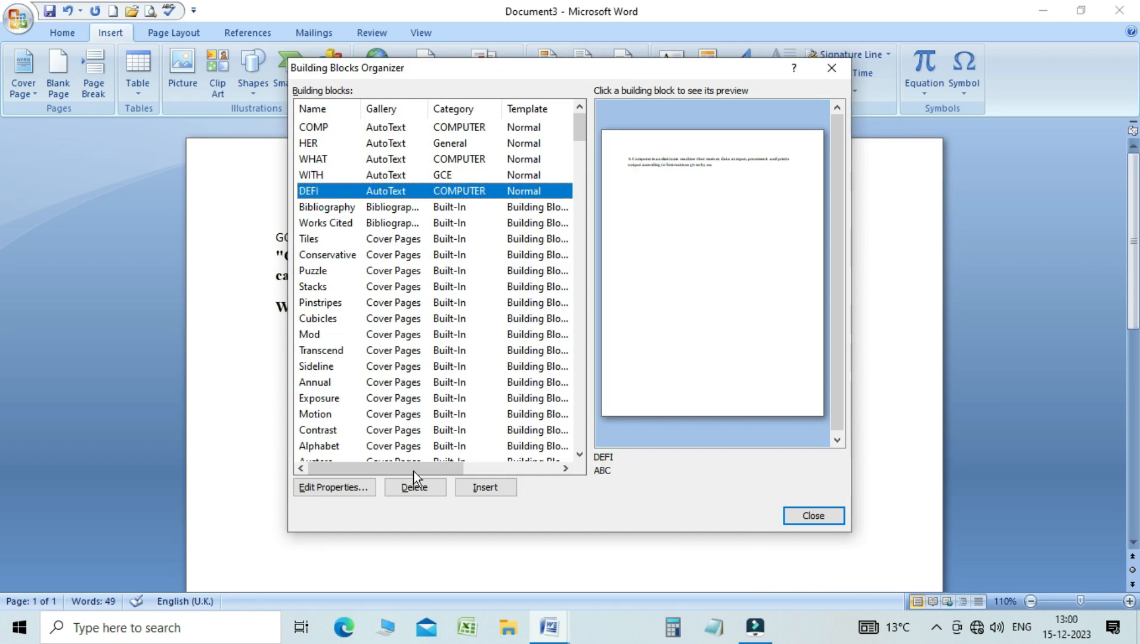
{"action": "left_click", "coordinate": [473, 491]}
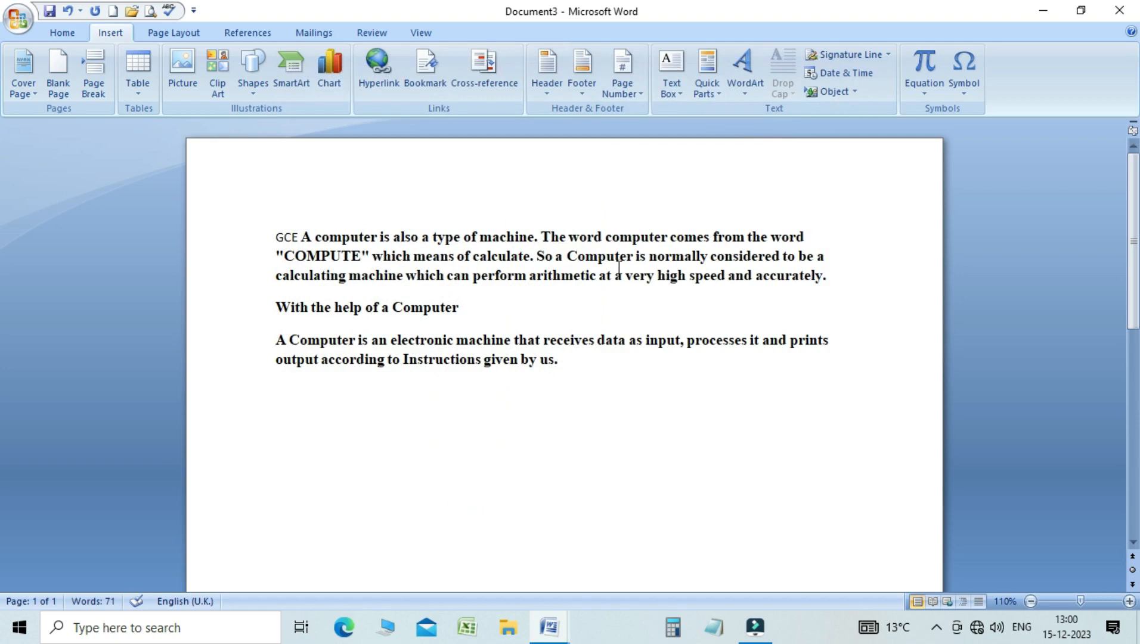
Delete the WITH building block from the Building Blocks Organizer and close the organizer
{"action": "left_click", "coordinate": [721, 88]}
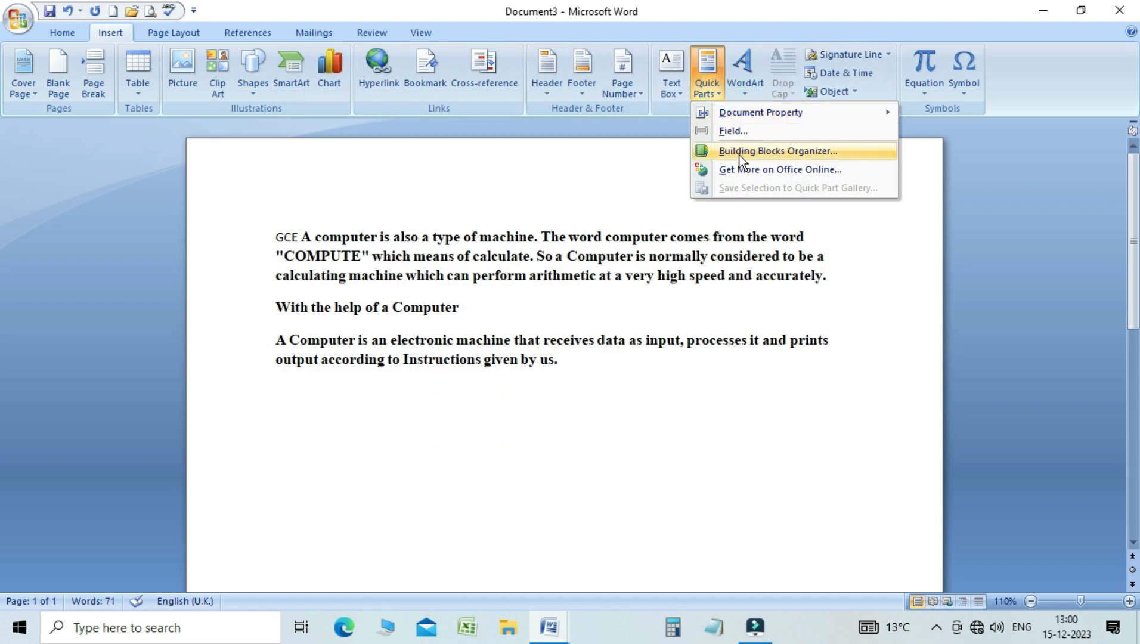
{"action": "left_click", "coordinate": [785, 154]}
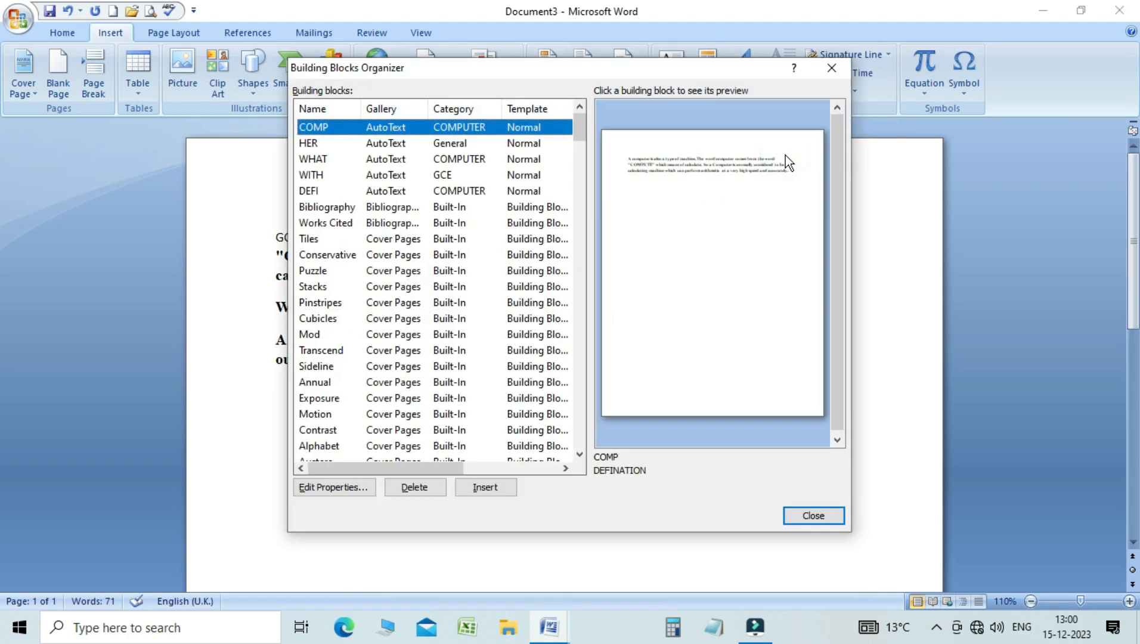
{"action": "left_click", "coordinate": [324, 190]}
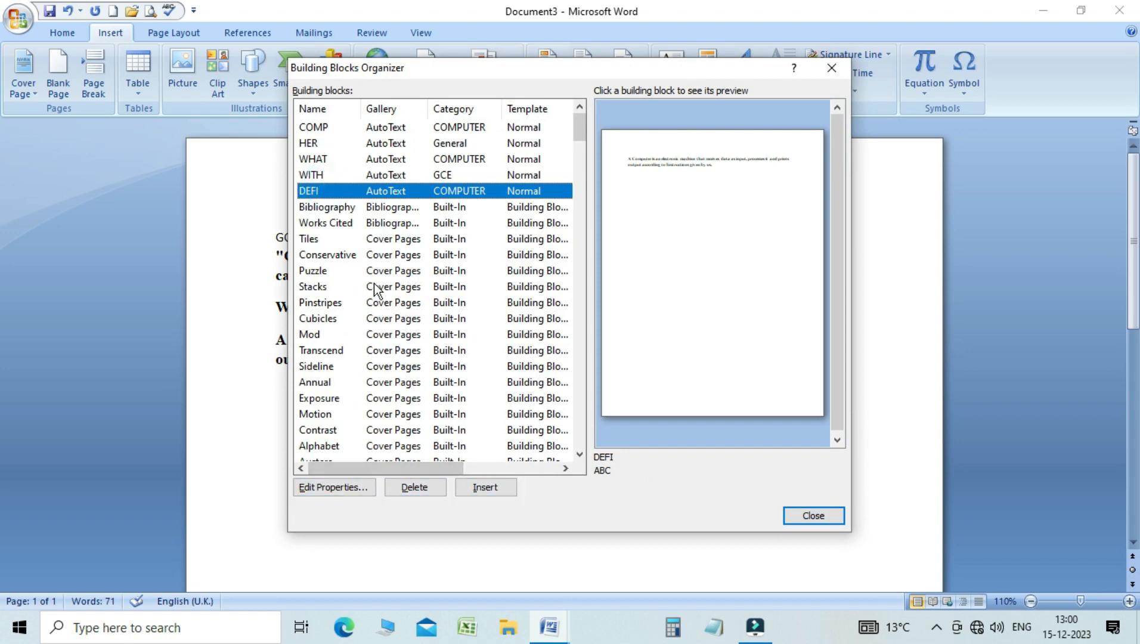
{"action": "left_click", "coordinate": [386, 127]}
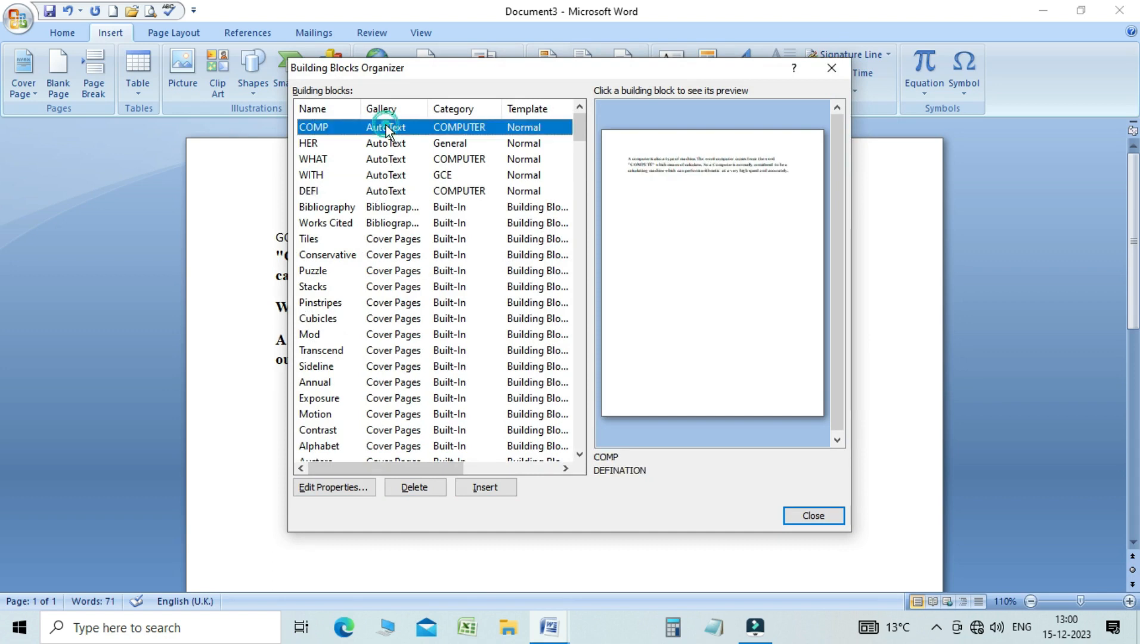
{"action": "left_click", "coordinate": [371, 159]}
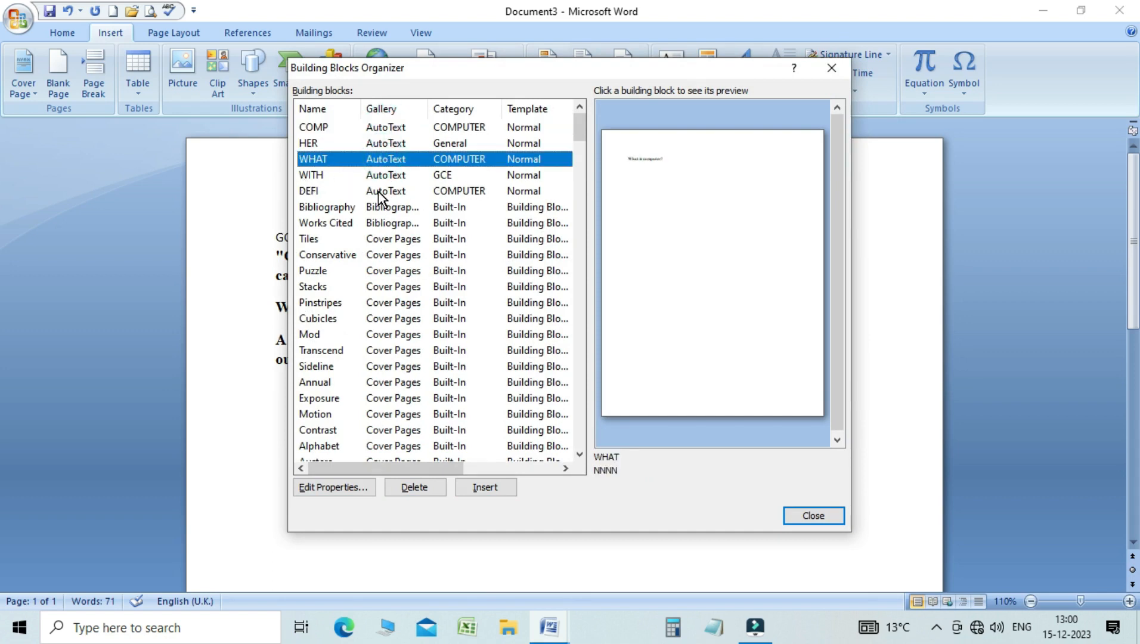
{"action": "left_click", "coordinate": [374, 176]}
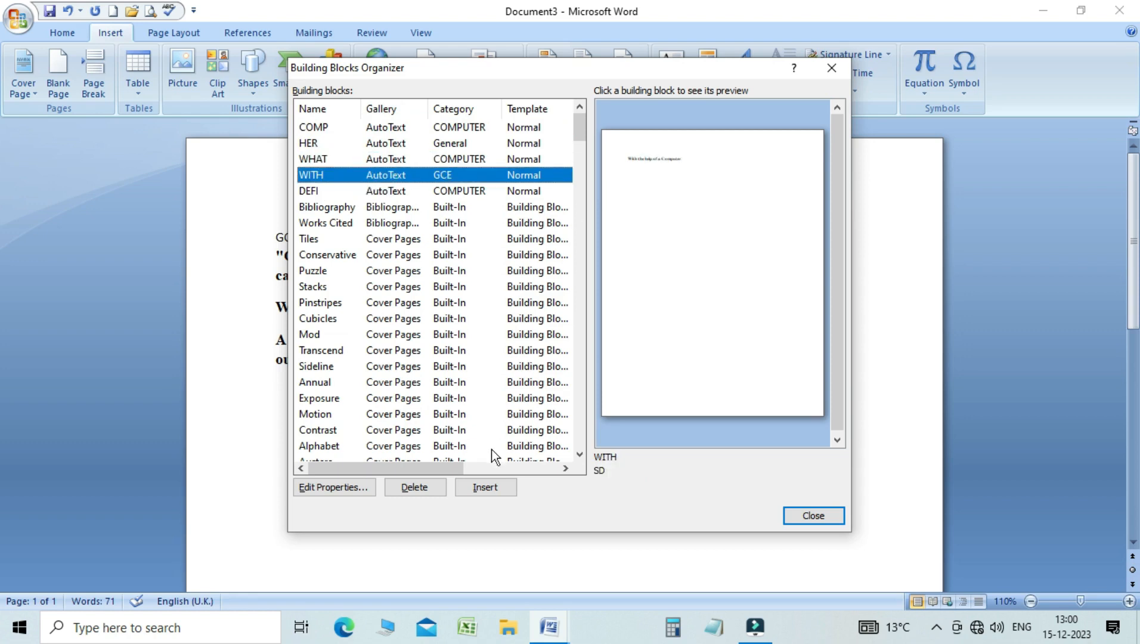
{"action": "left_click", "coordinate": [415, 487]}
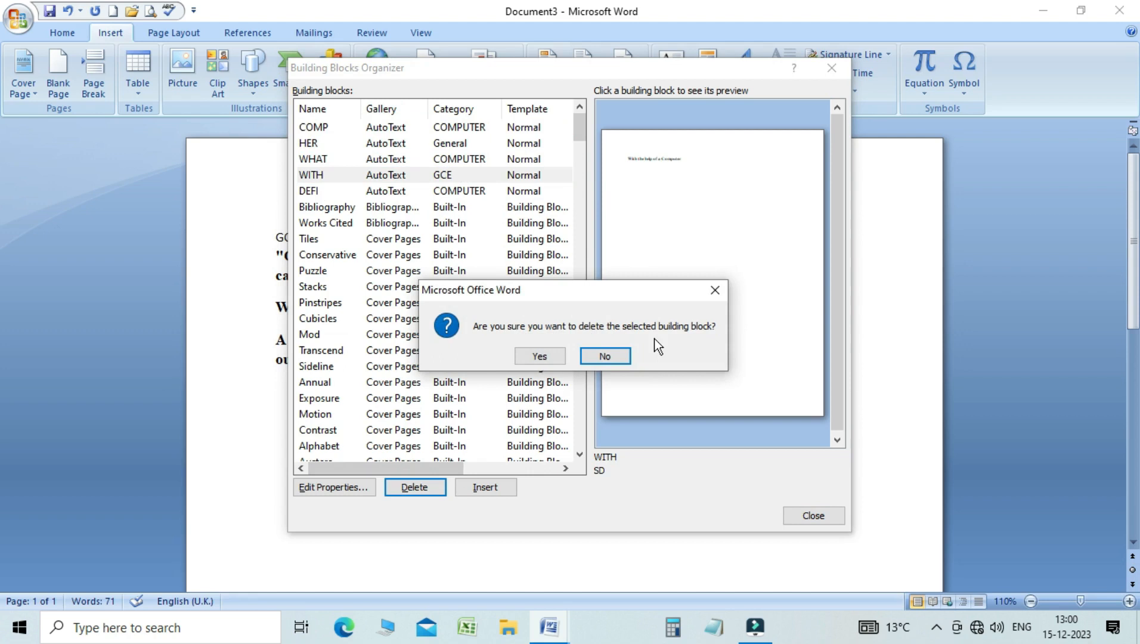
{"action": "left_click", "coordinate": [538, 356]}
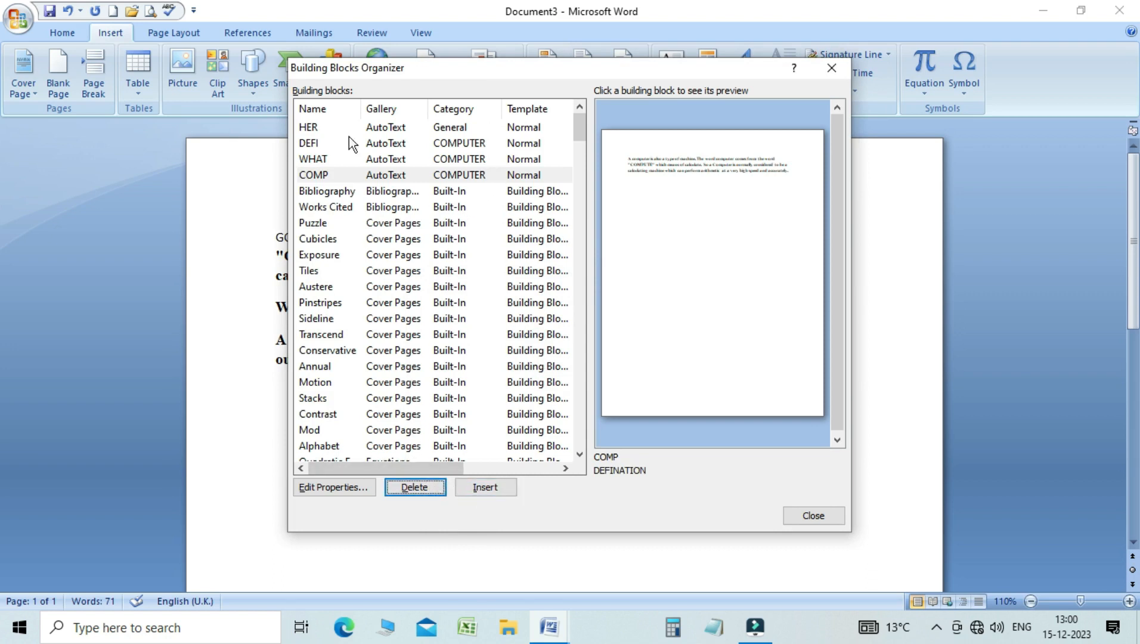
{"action": "left_click", "coordinate": [820, 517]}
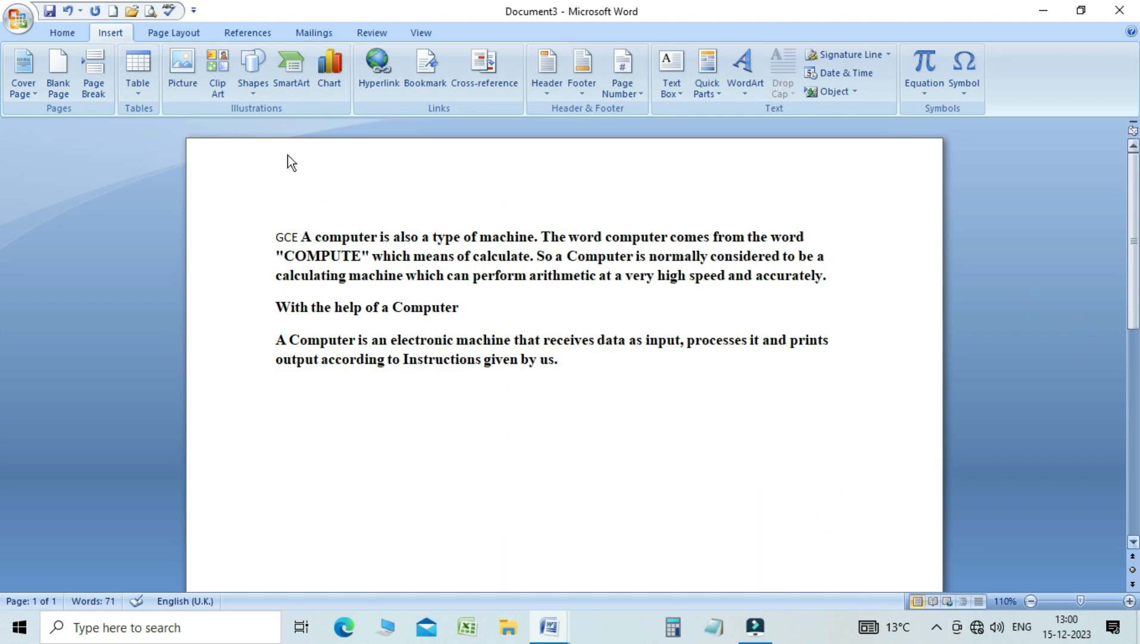
Add an AutoCorrect entry in the proofing options that replaces GCE with GLOBAL COMPUTER EDUCATION, and apply the options
{"action": "right_click", "coordinate": [460, 35]}
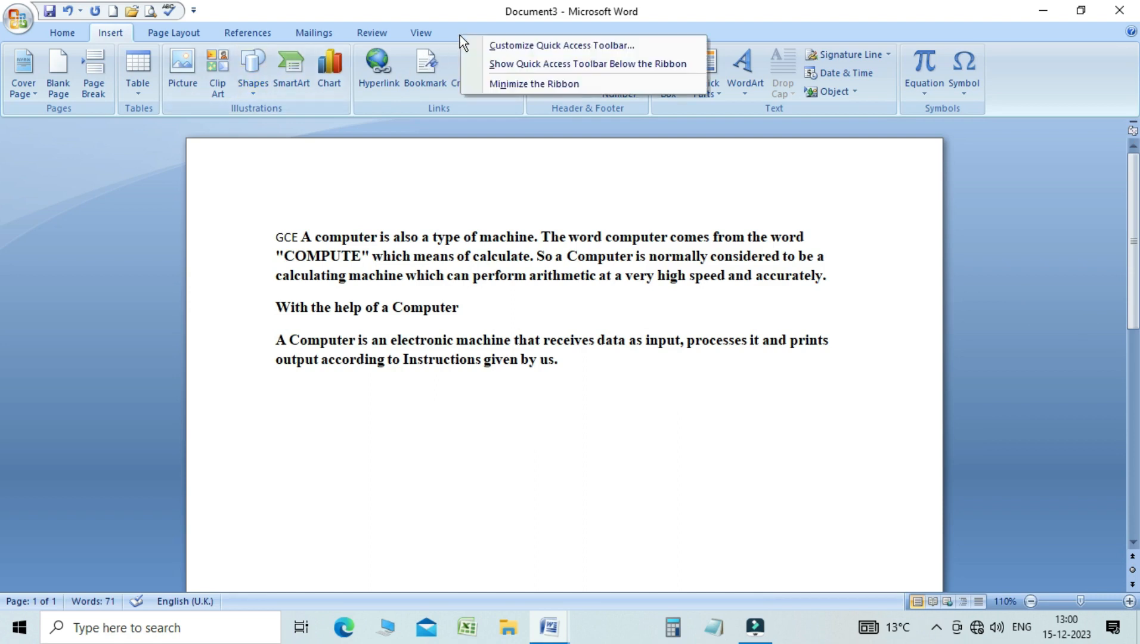
{"action": "left_click", "coordinate": [498, 47]}
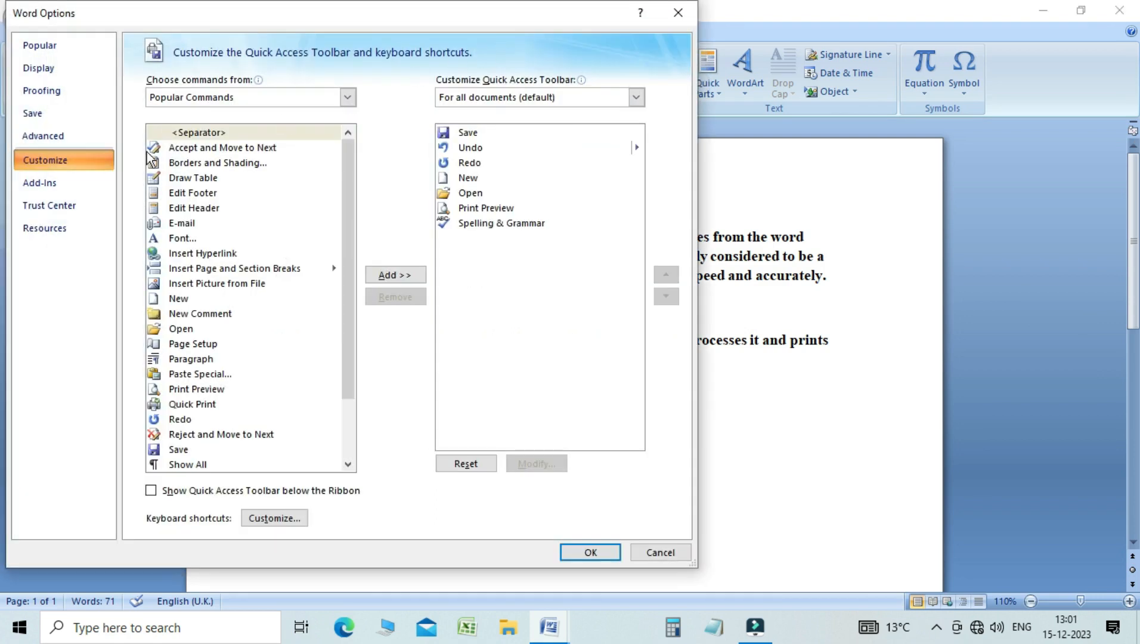
{"action": "left_click", "coordinate": [55, 91]}
{"action": "left_click", "coordinate": [416, 117]}
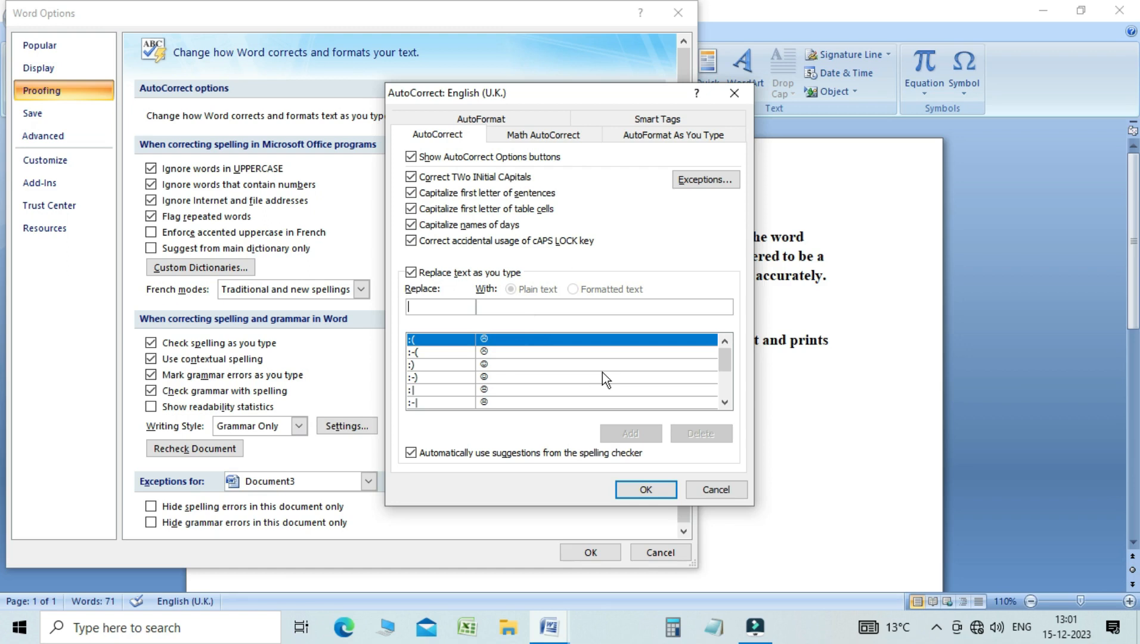
{"action": "type", "text": "GCE"}
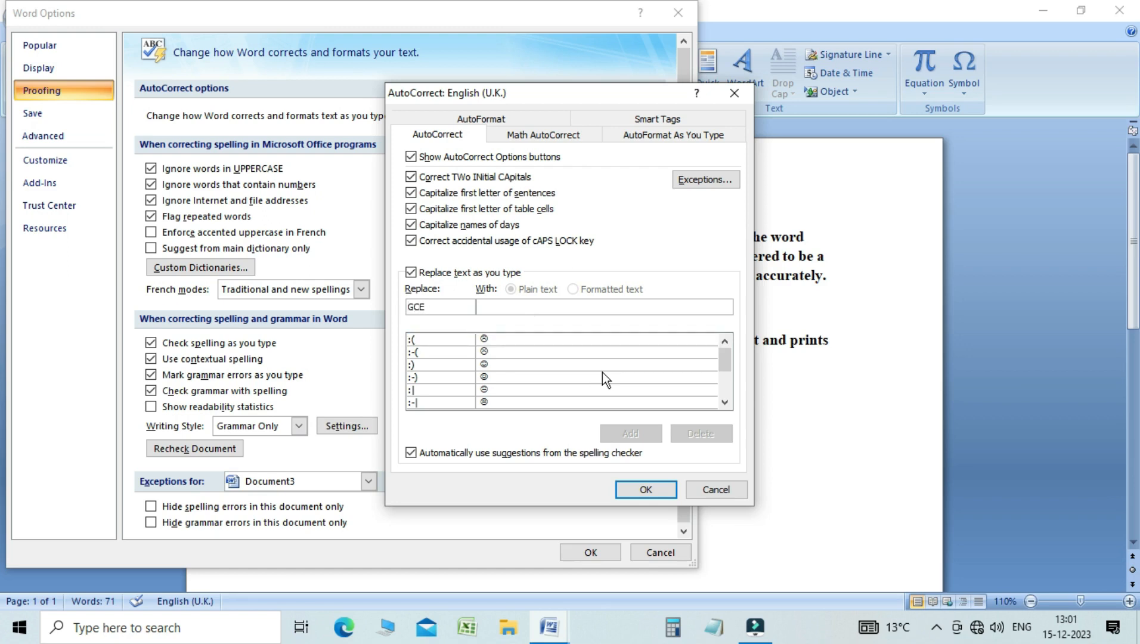
{"action": "left_click", "coordinate": [506, 309]}
{"action": "type", "text": "GLOBAL COMPUTER EDUCATION"}
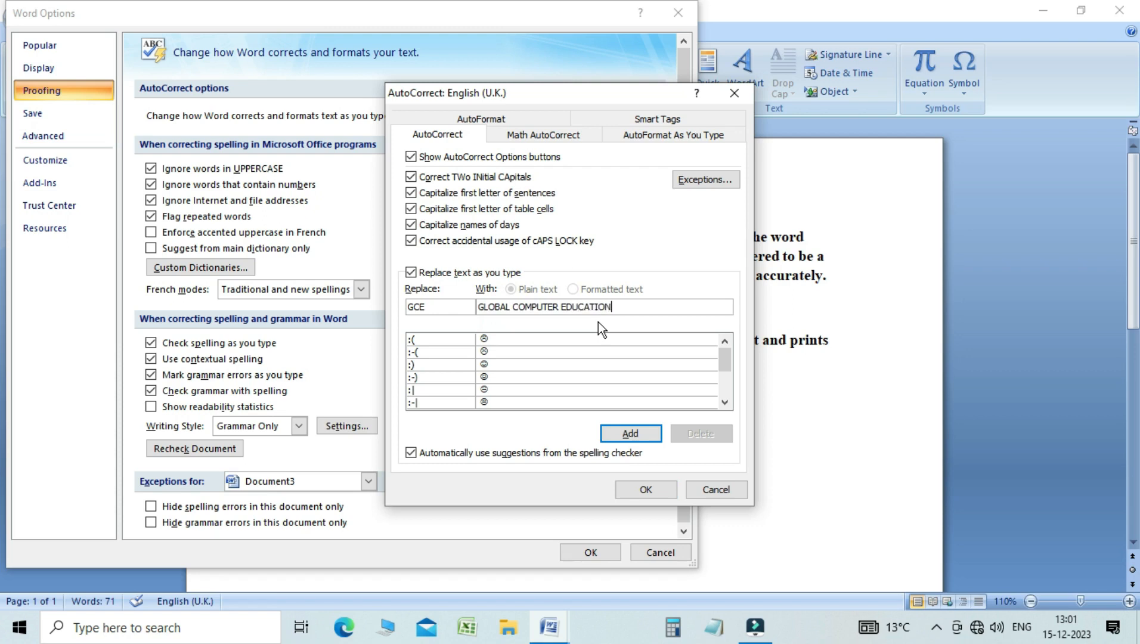
{"action": "left_click", "coordinate": [619, 435]}
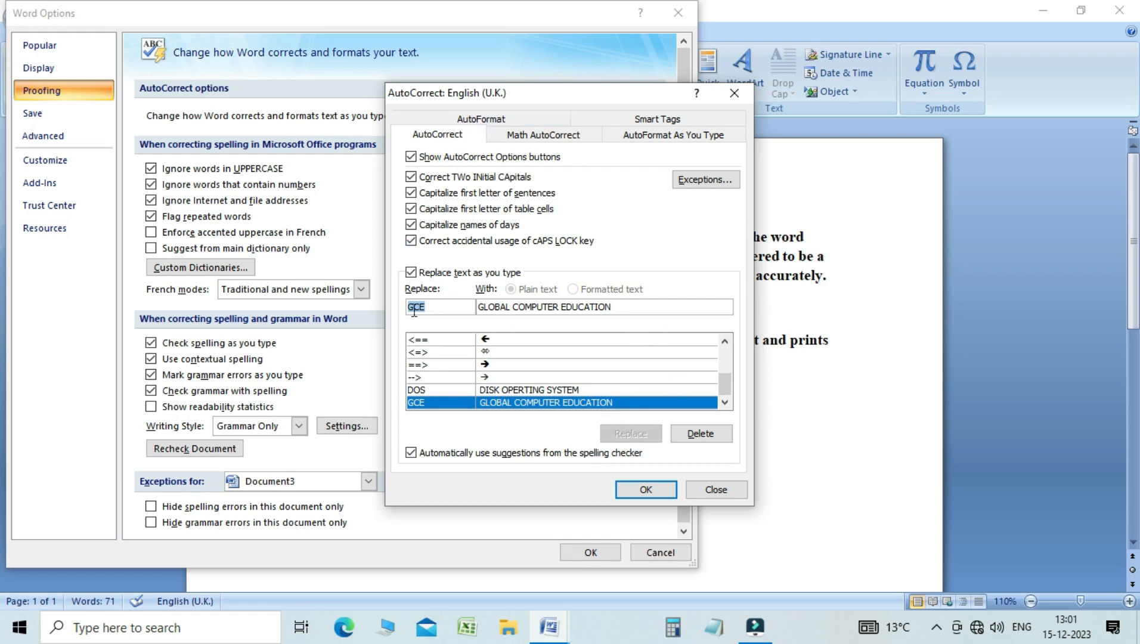
{"action": "left_click", "coordinate": [642, 308]}
{"action": "left_click", "coordinate": [648, 488]}
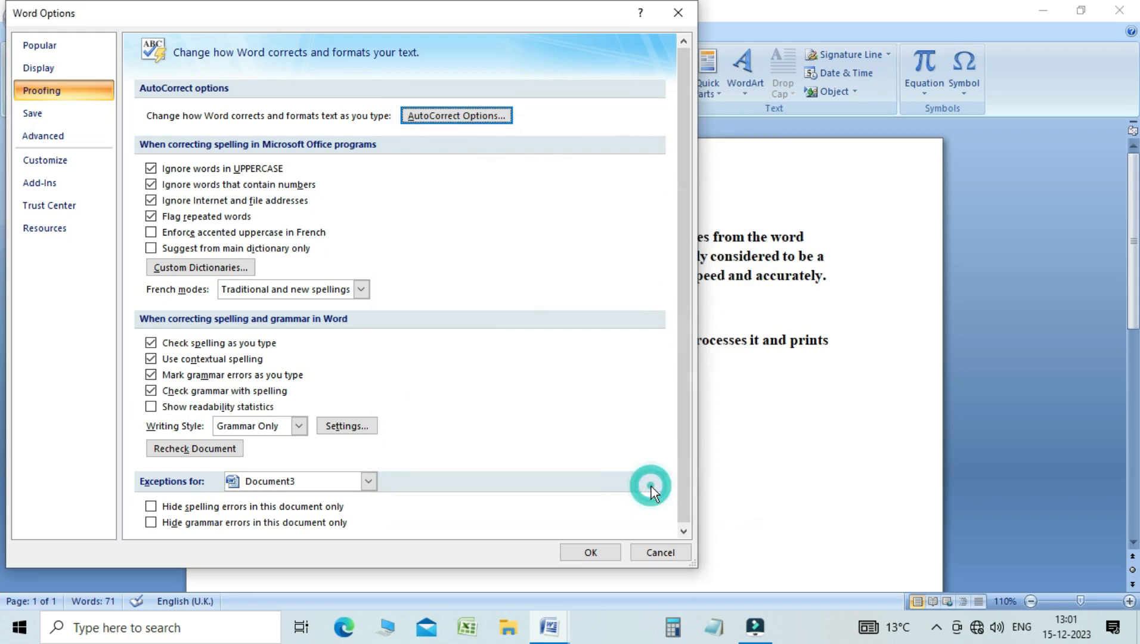
{"action": "left_click", "coordinate": [605, 553]}
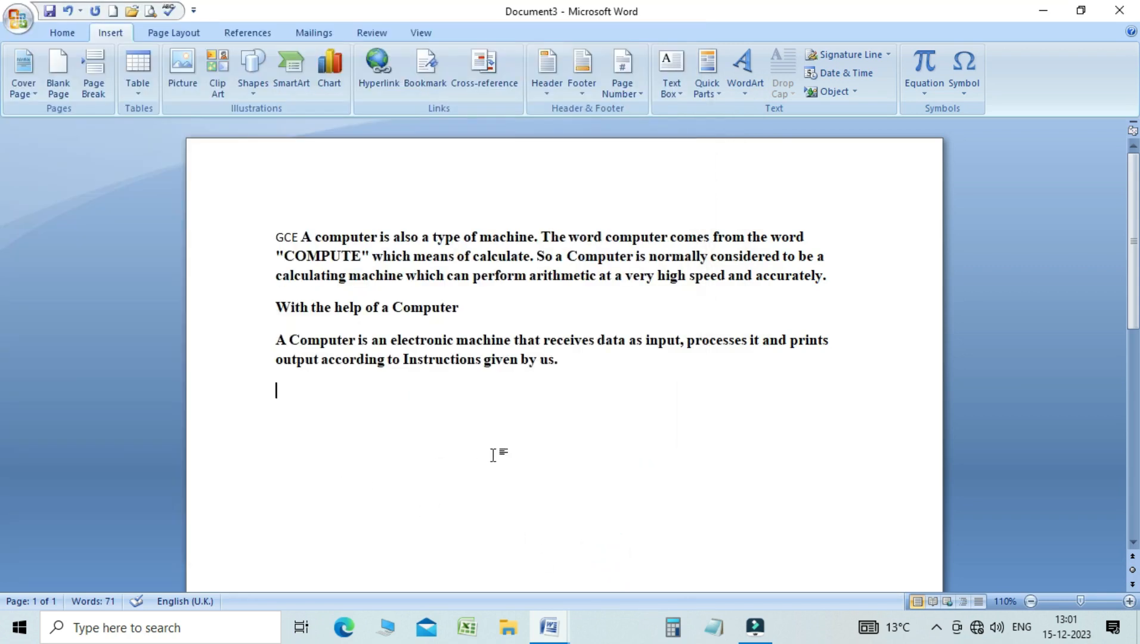
Expand GCE through AutoCorrect on the empty line below the DEFI paragraph and start a new line
{"action": "type", "text": "GCE"}
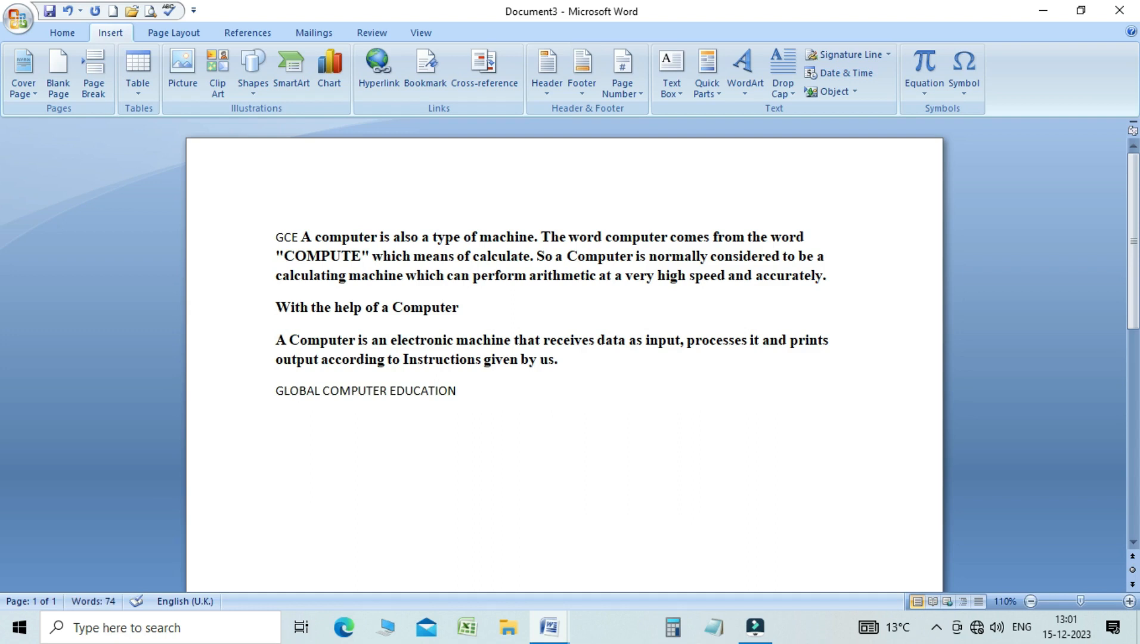
{"action": "key", "text": "Return"}
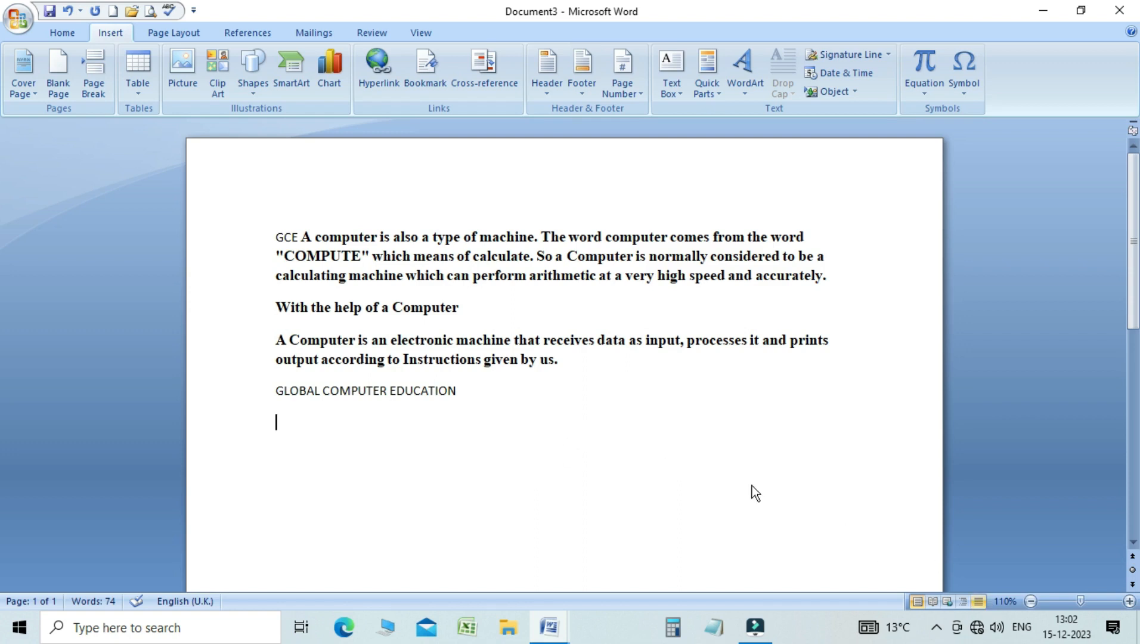
Check the saved AutoText names in the Building Blocks Organizer and insert the HER entry below GLOBAL COMPUTER EDUCATION
{"action": "left_click", "coordinate": [713, 94]}
{"action": "left_click", "coordinate": [723, 151]}
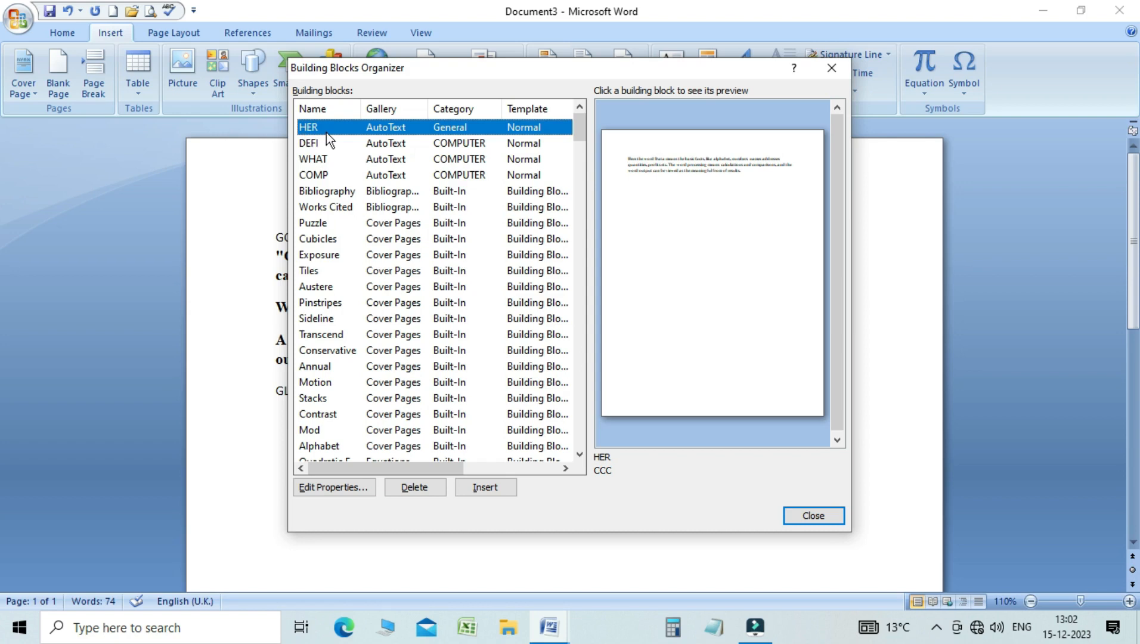
{"action": "left_click", "coordinate": [805, 516]}
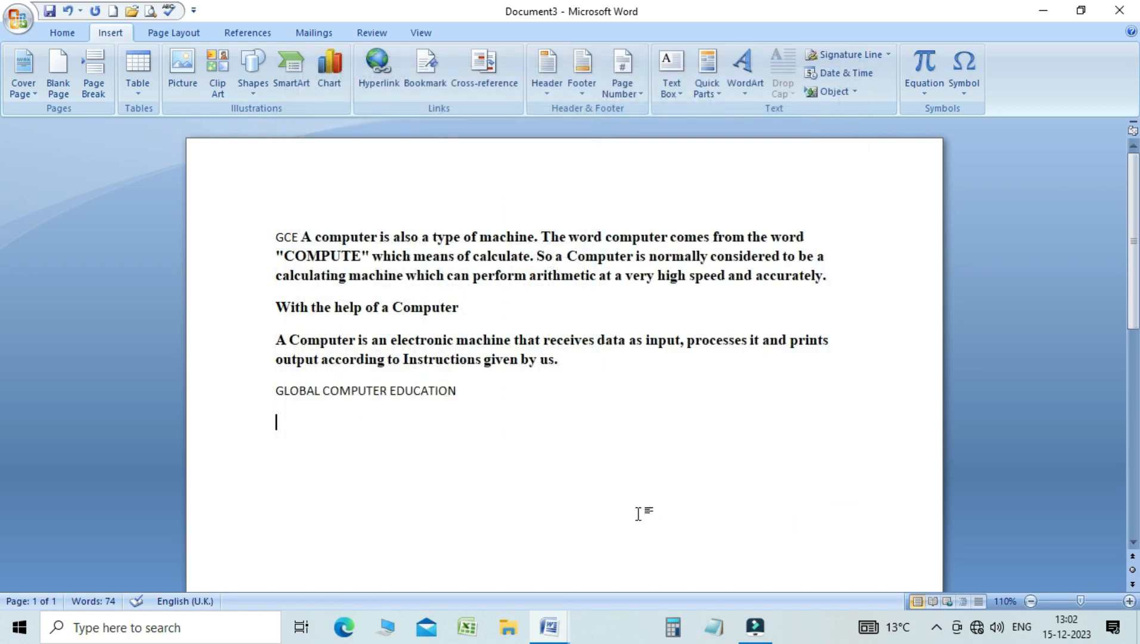
{"action": "type", "text": "HER"}
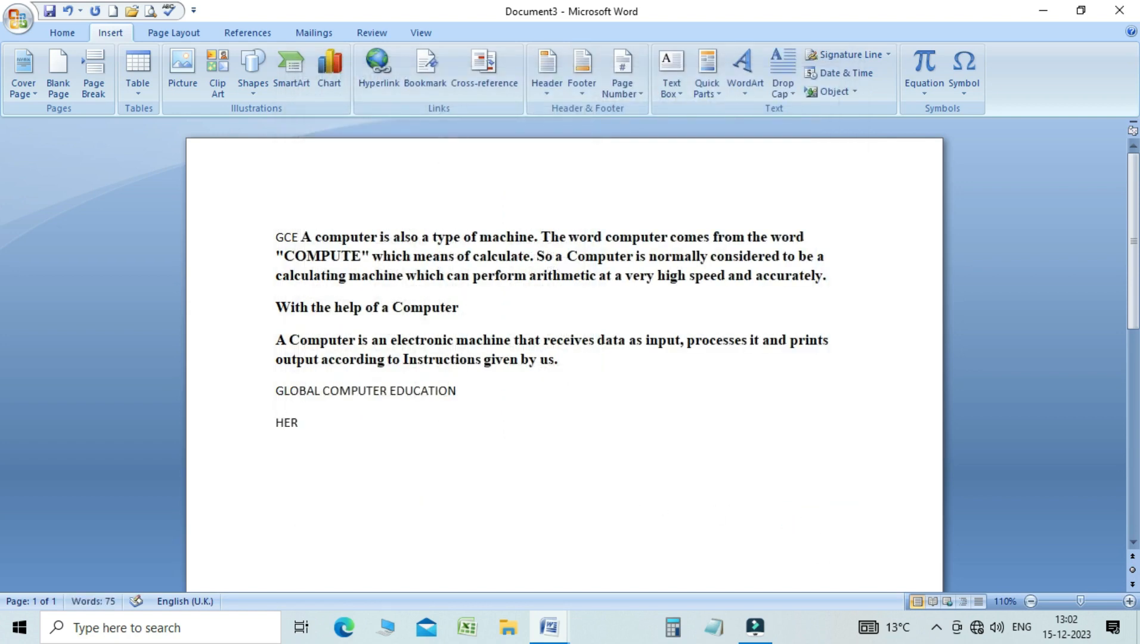
{"action": "key", "text": "F3"}
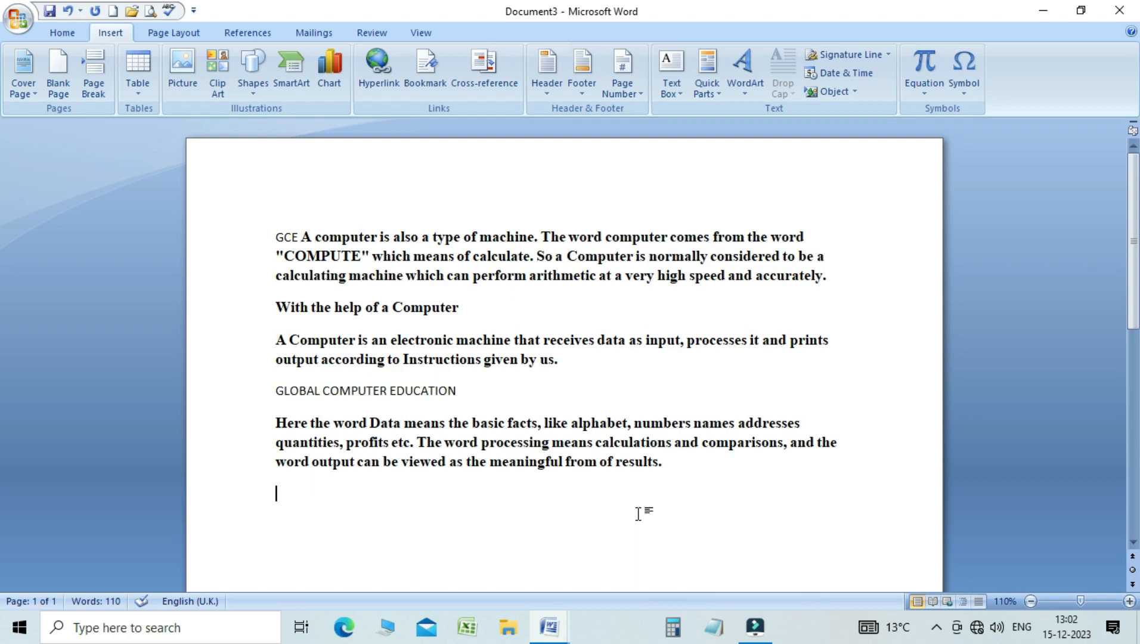
Expand GCE through AutoCorrect again on the line below the inserted HER paragraph
{"action": "type", "text": "GCE"}
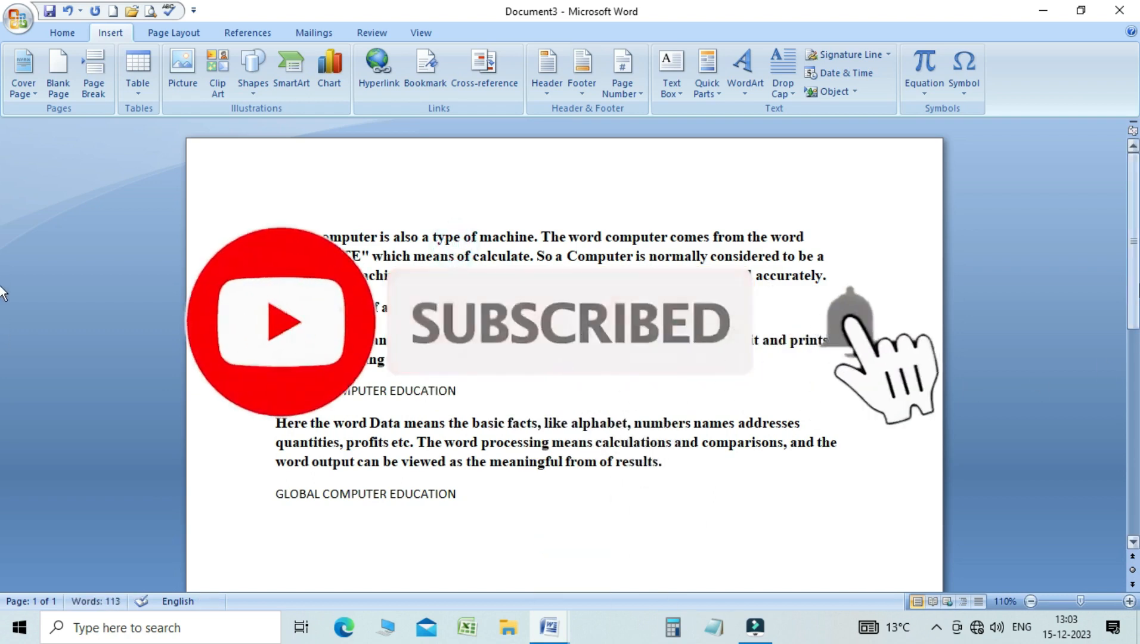
{"action": "scroll", "coordinate": [2, 292], "scroll_direction": "down", "scroll_amount": 7}
{"action": "left_click_drag", "start_coordinate": [1133, 386], "coordinate": [1133, 228]}
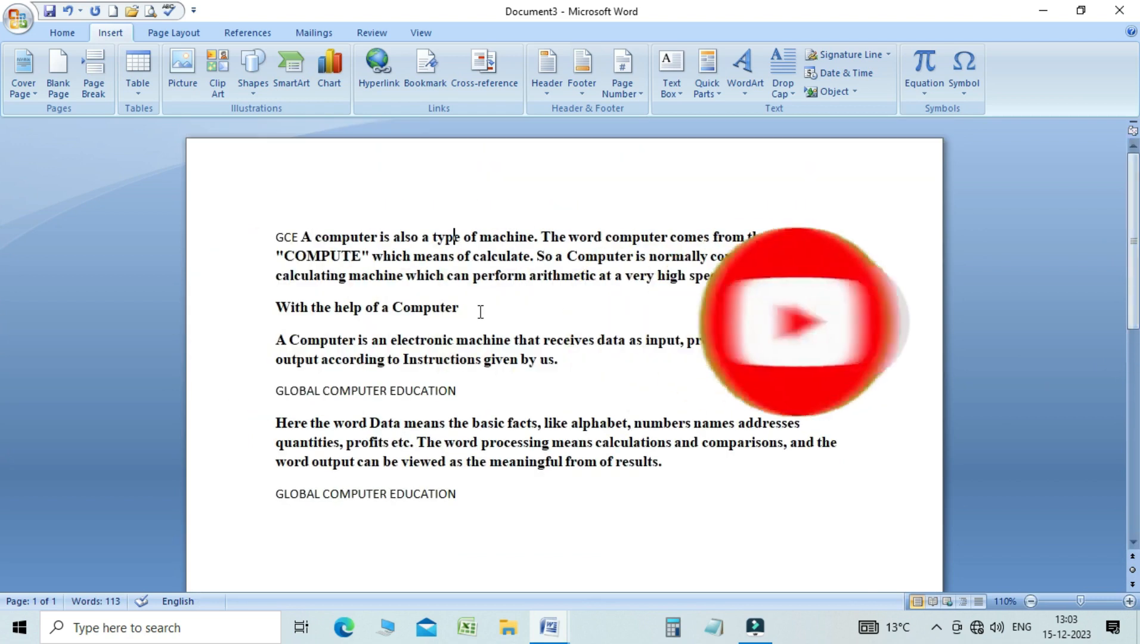